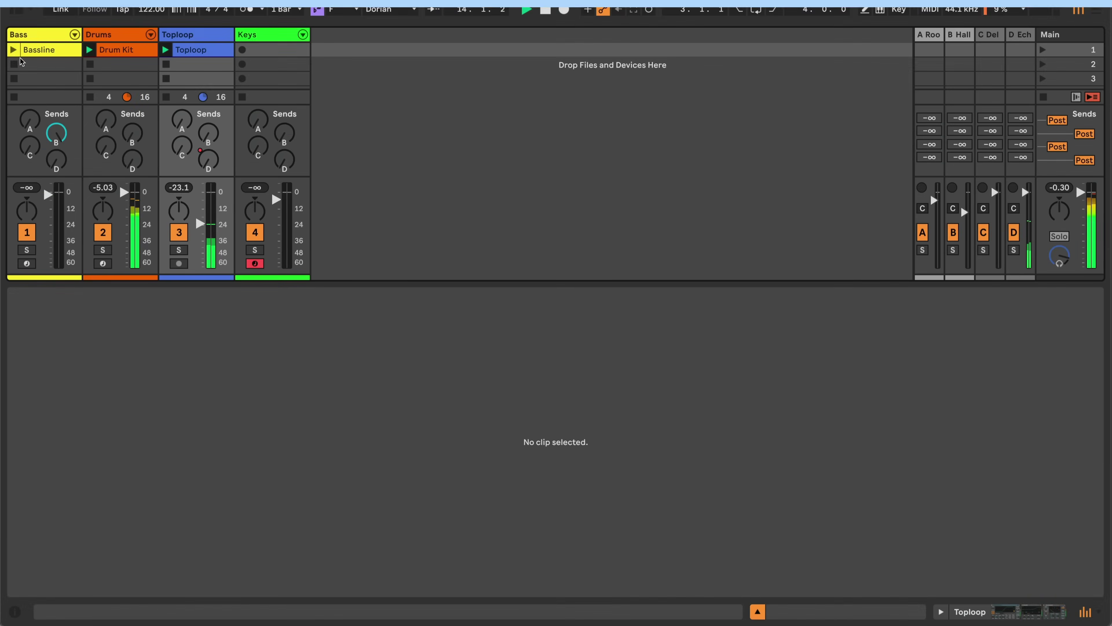
Launch the Bassline clip to show its notes and stop the Toploop and Drums clips
click(13, 49)
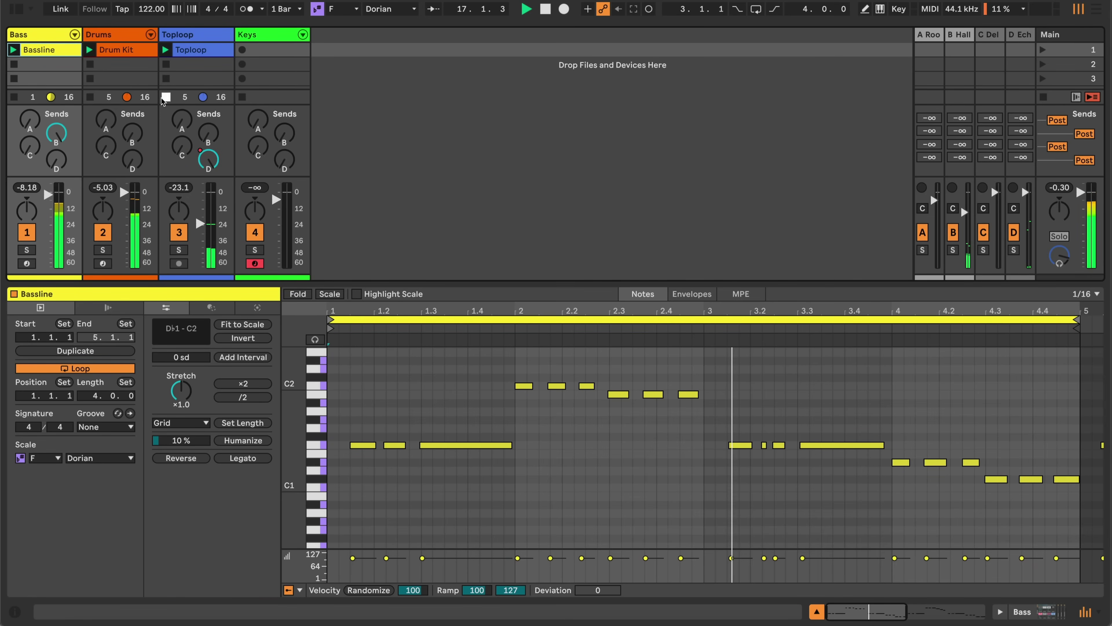
click(91, 97)
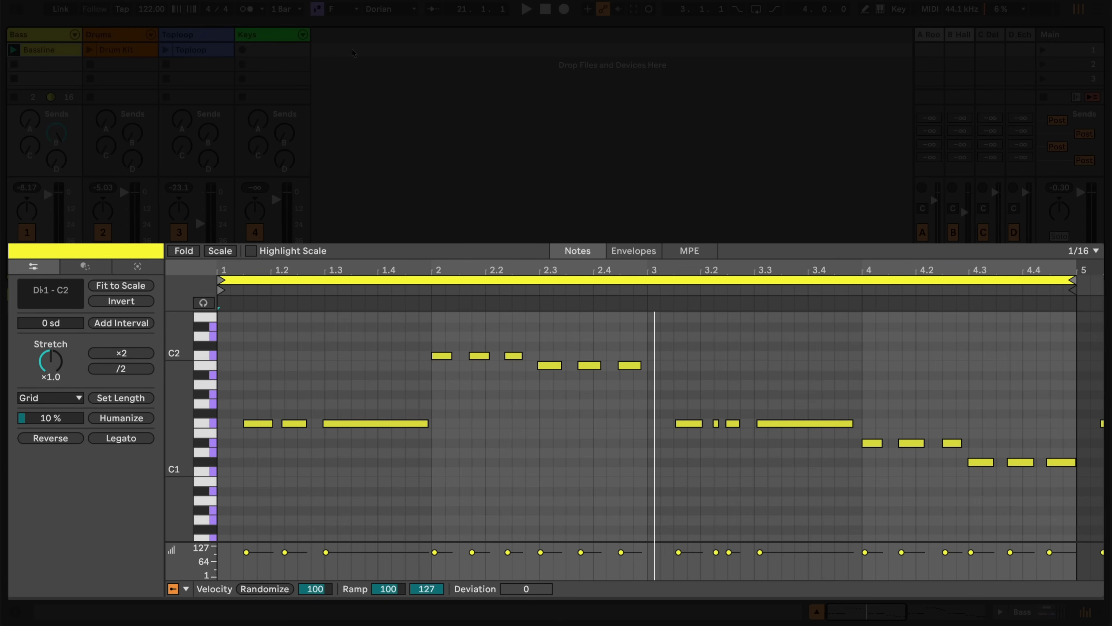
Quantize all Bassline notes to the 1/16 grid and play the clip back
click(1085, 259)
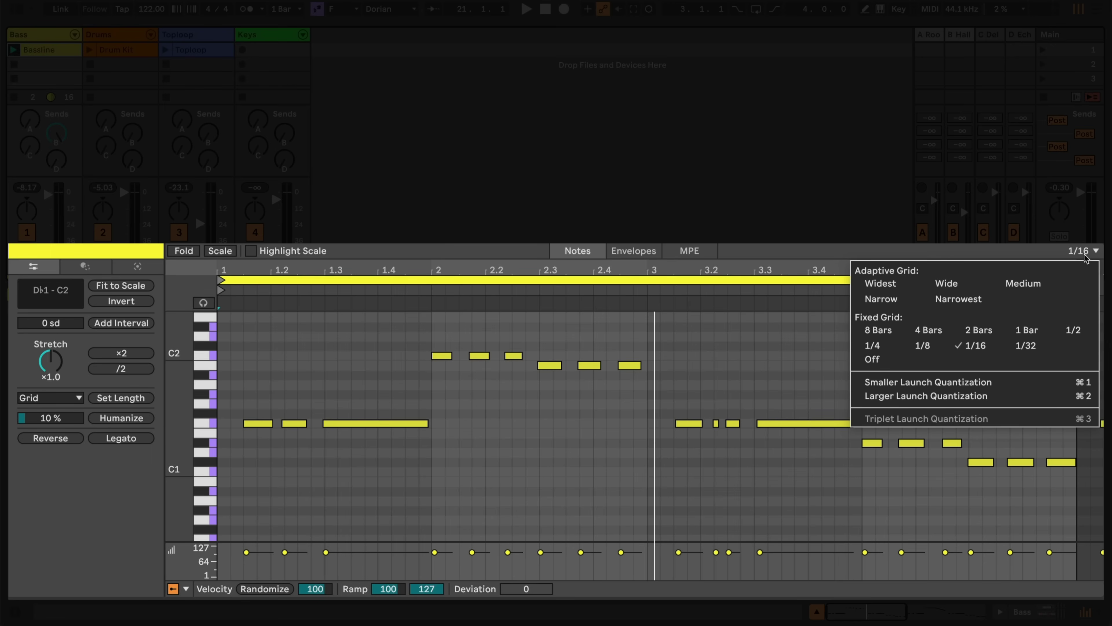
click(757, 351)
right_click(757, 350)
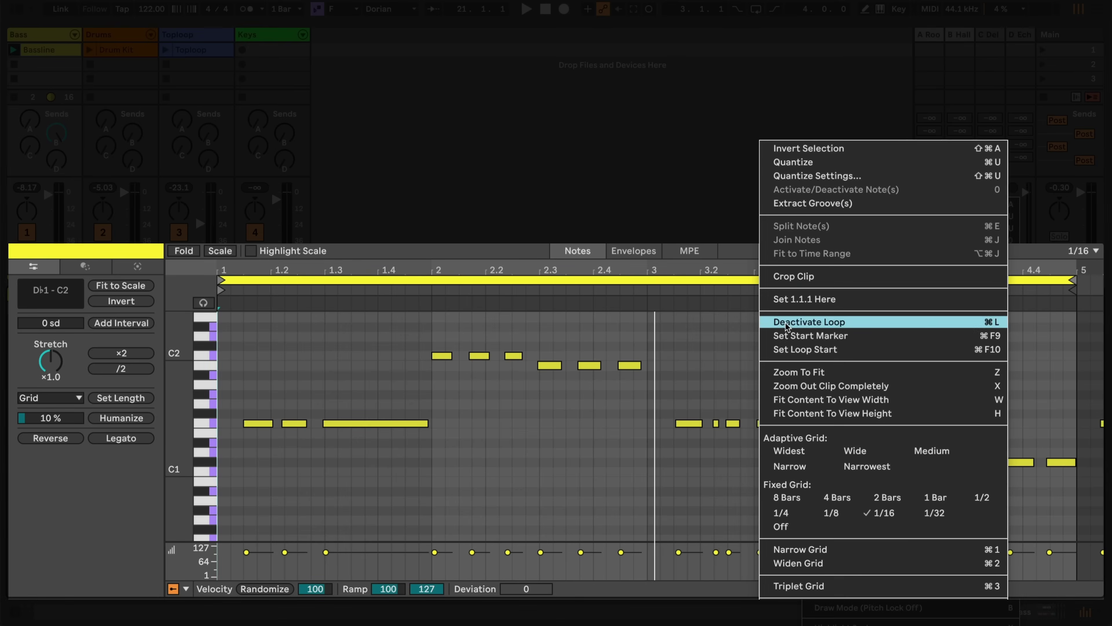
click(835, 163)
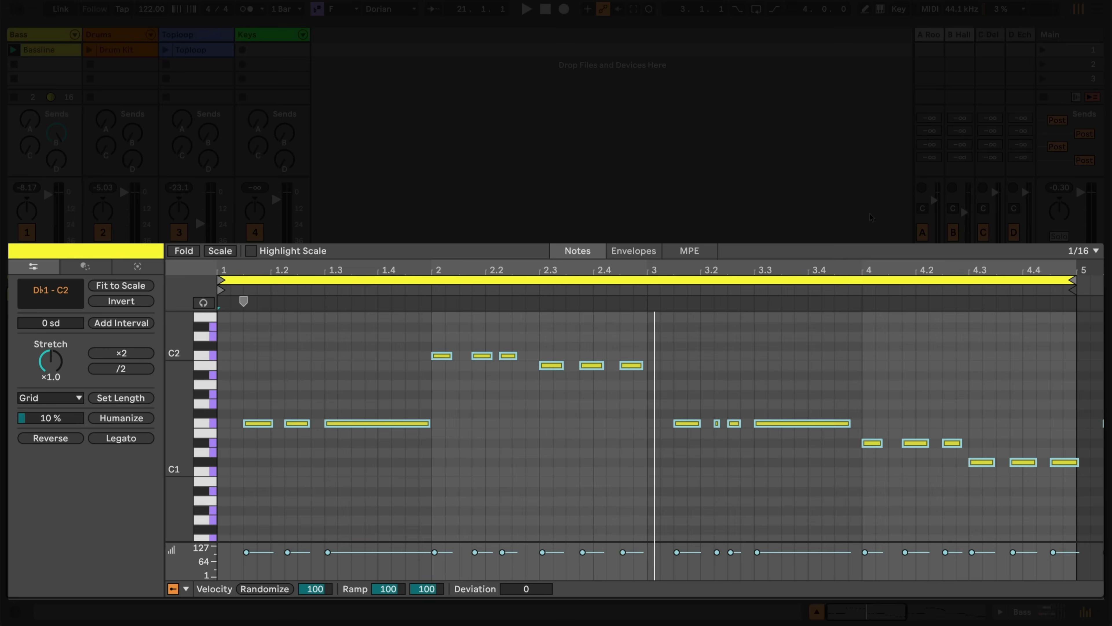
click(224, 345)
key(space)
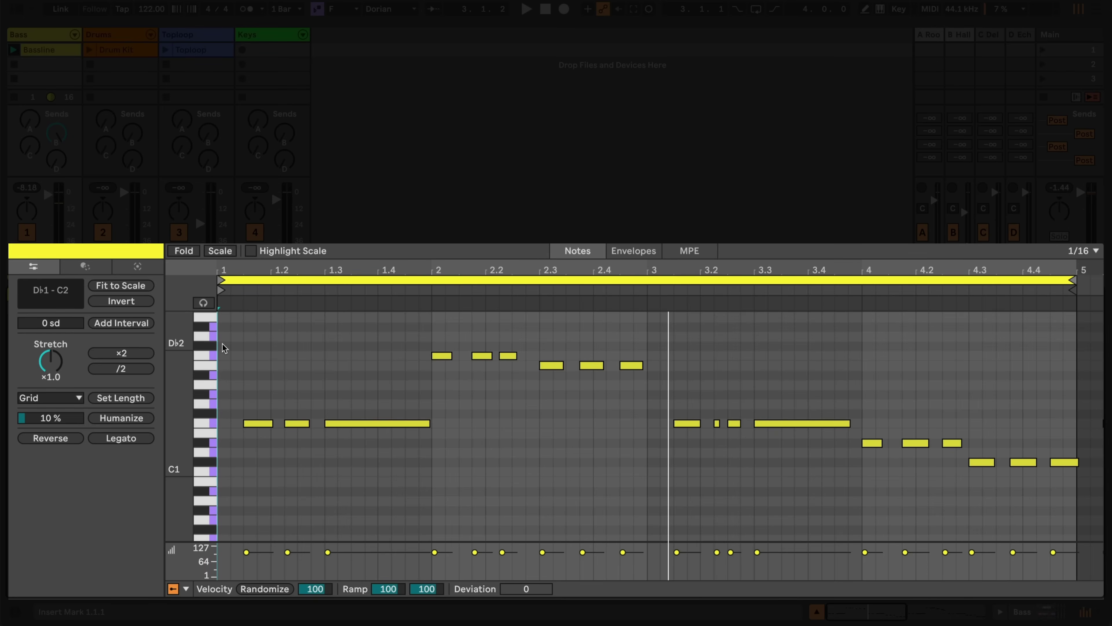
key(k)
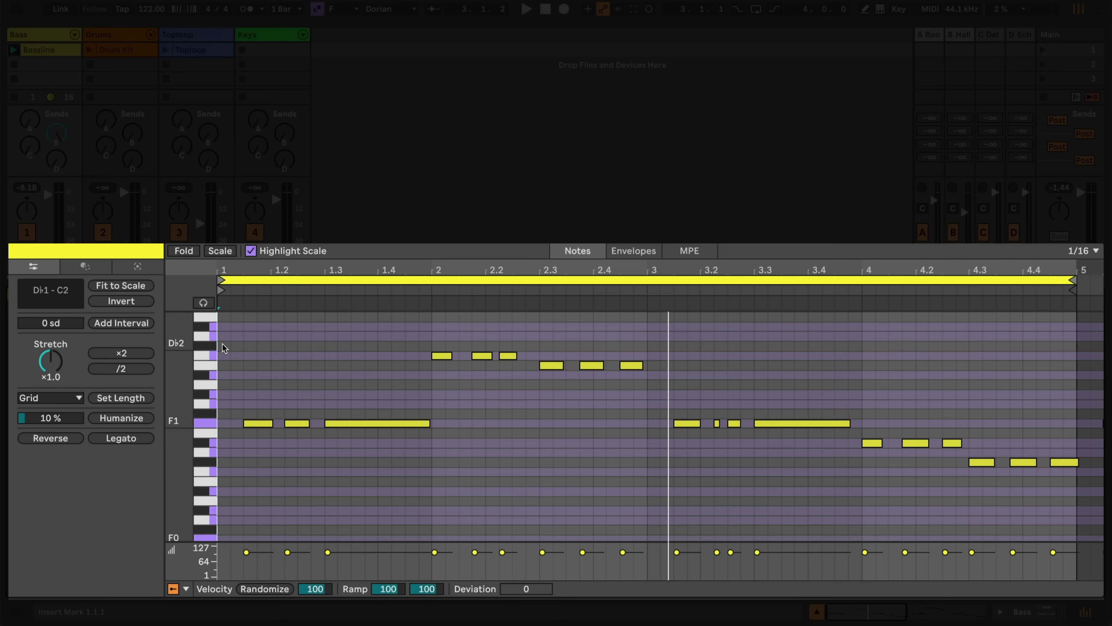
key(k)
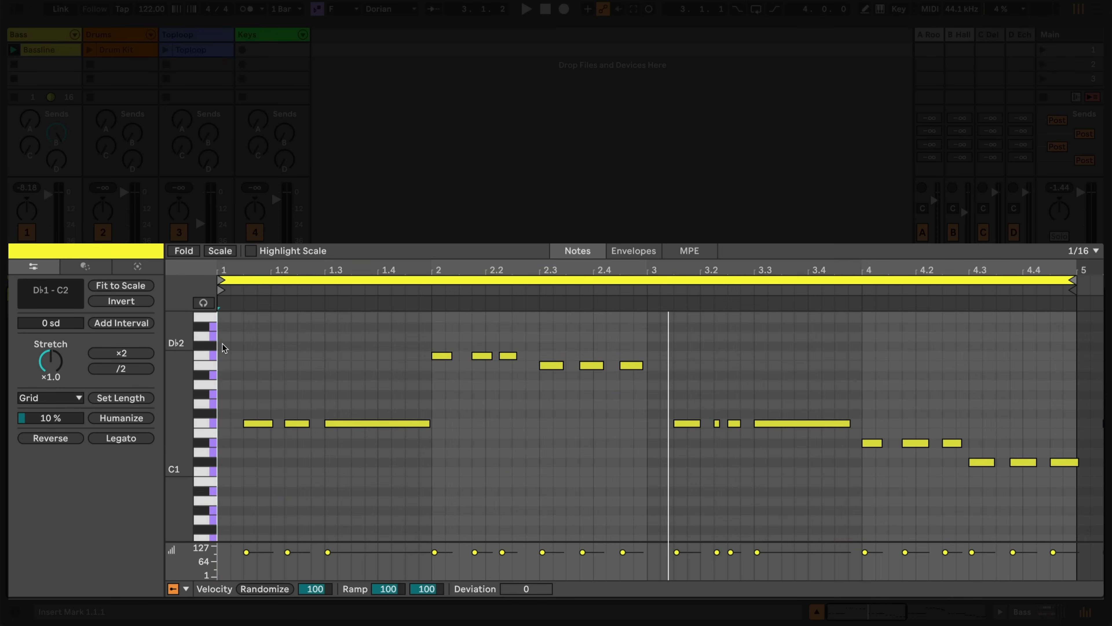
key(f)
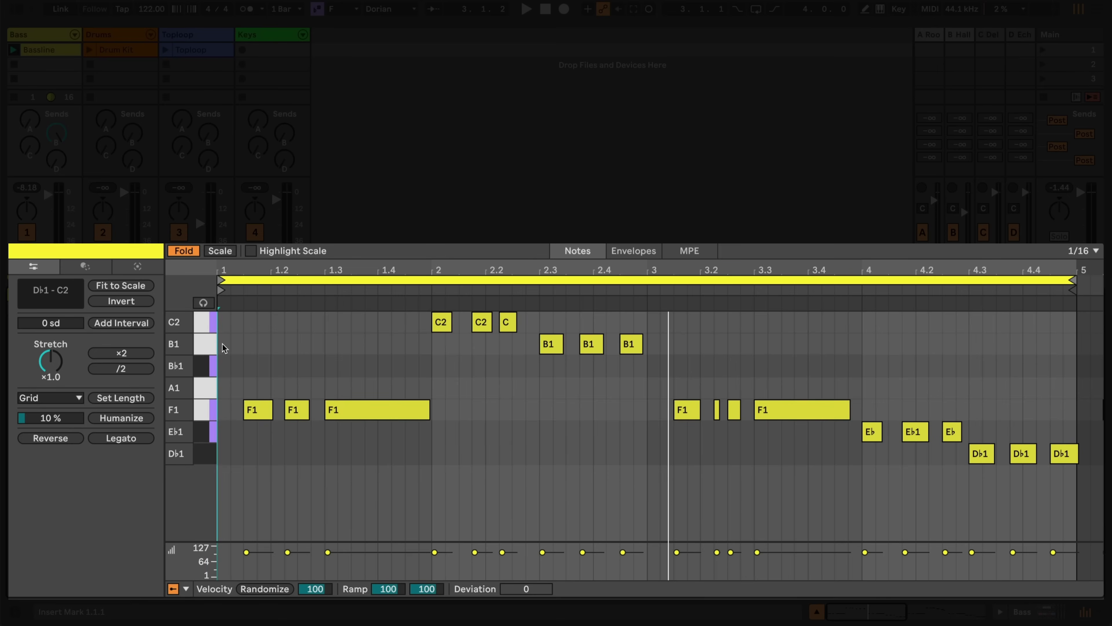
key(f)
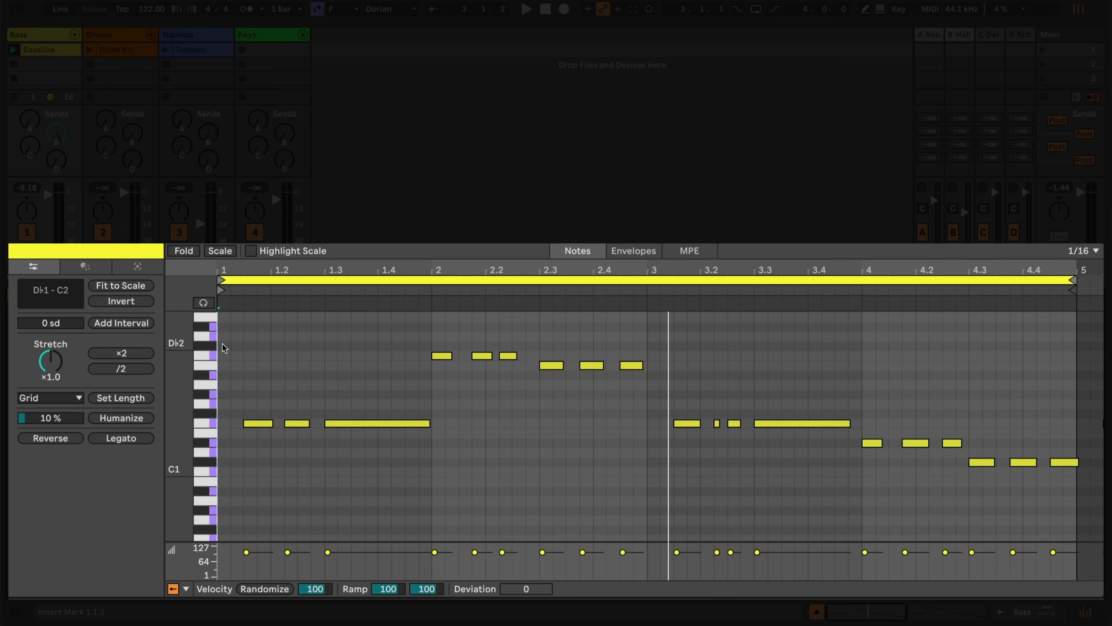
key(shift+f)
key(shift+f)
Fit the Bassline notes to F Dorian, zoom in on the note rows, and audition them
click(131, 287)
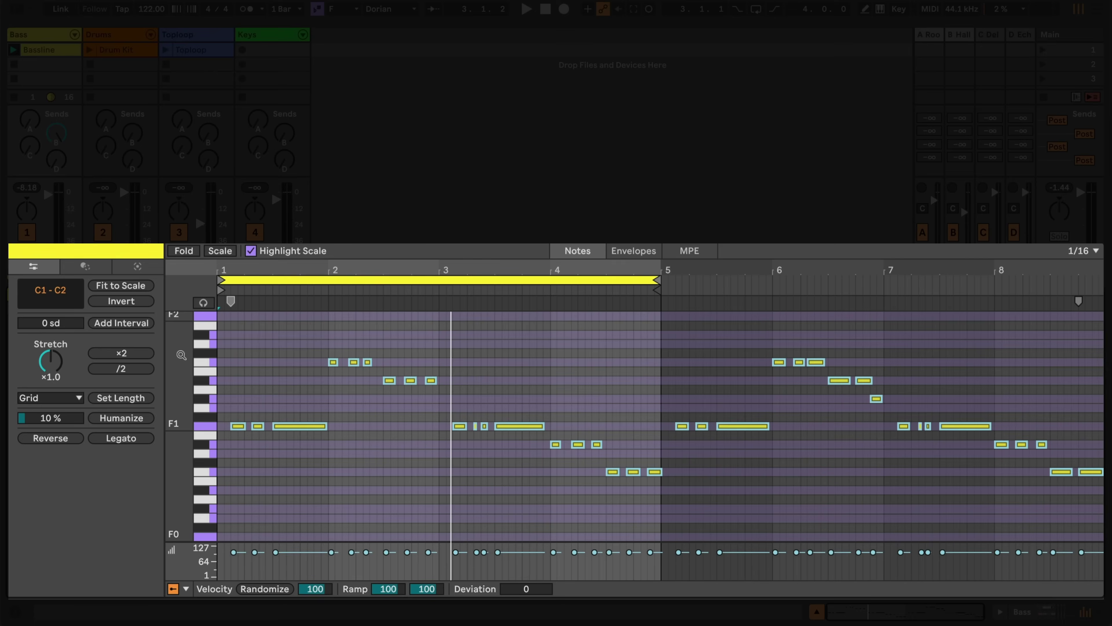
drag(181, 355, 215, 355)
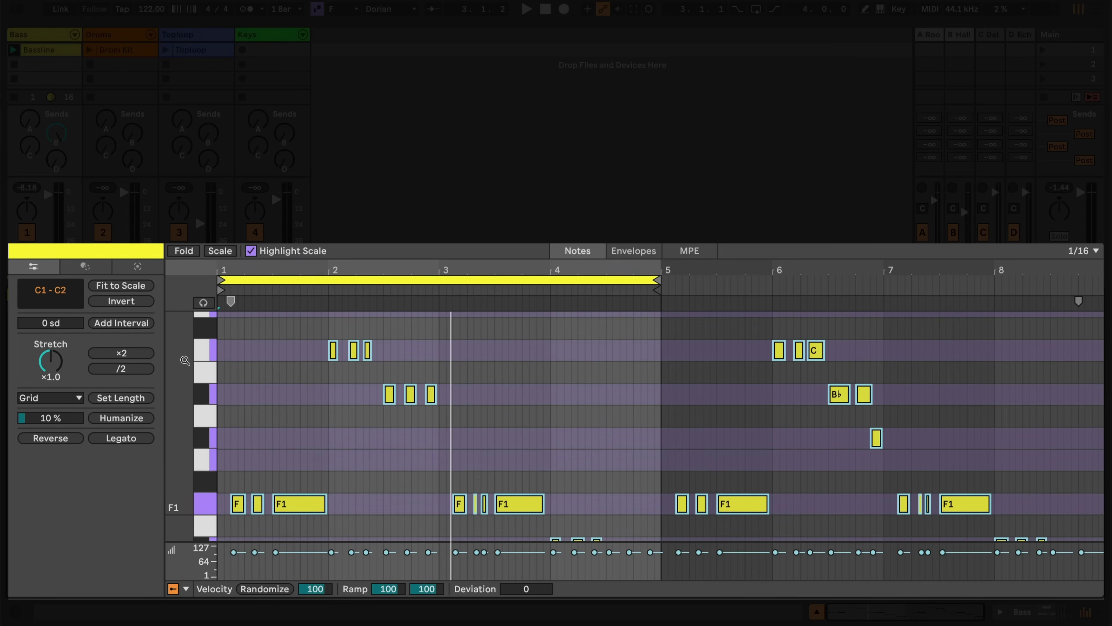
key(space)
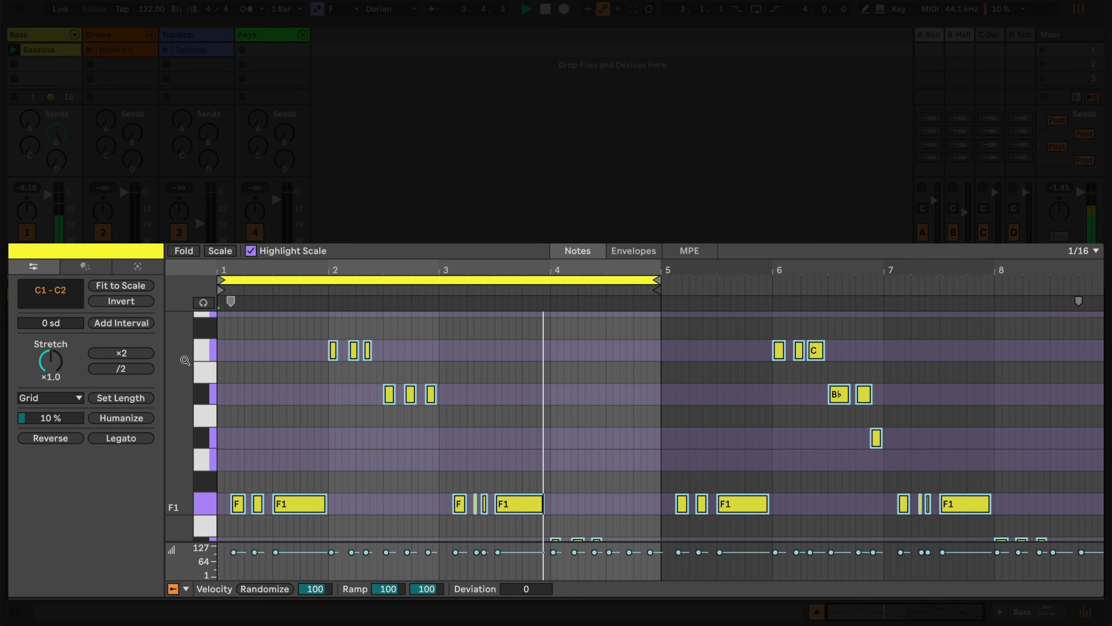
key(space)
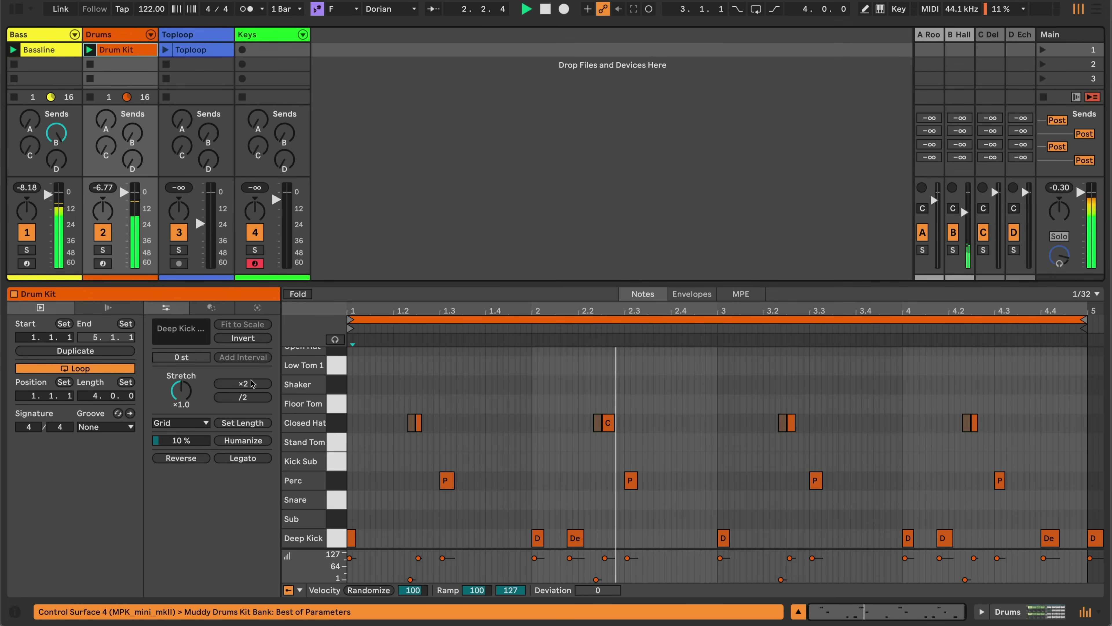
Show all drum lanes and stop the Bassline clip and playback
drag(315, 440, 303, 440)
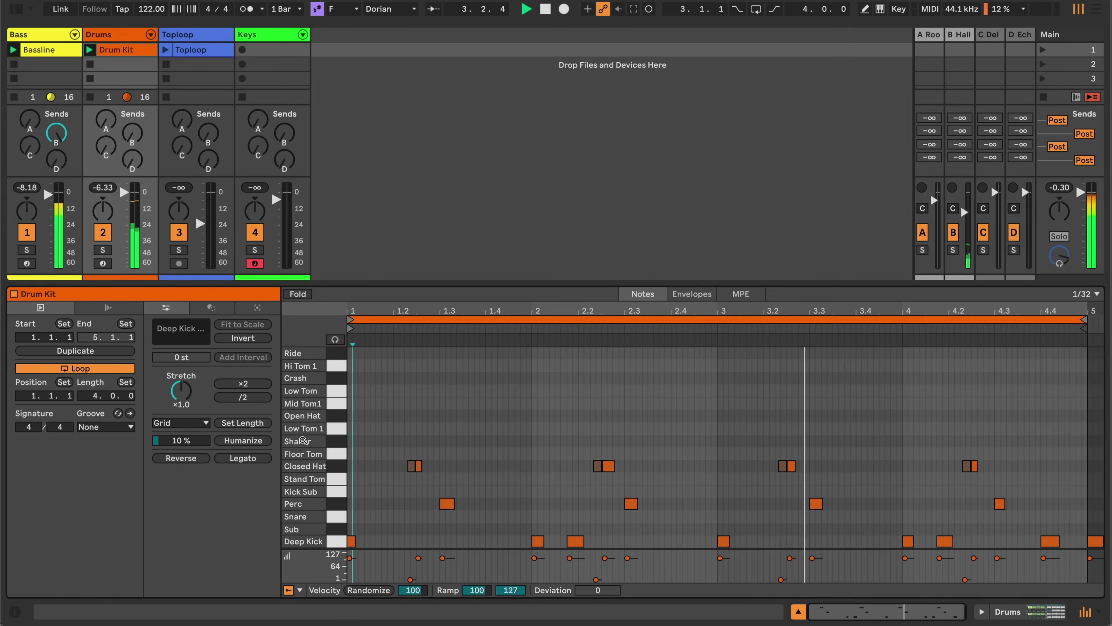
click(15, 96)
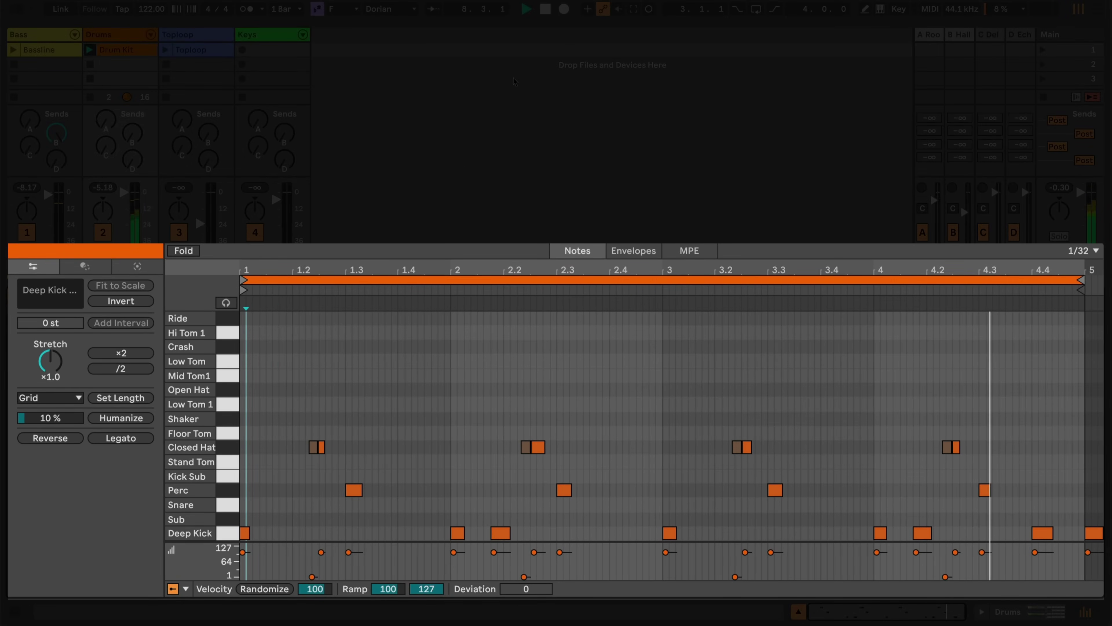
click(548, 11)
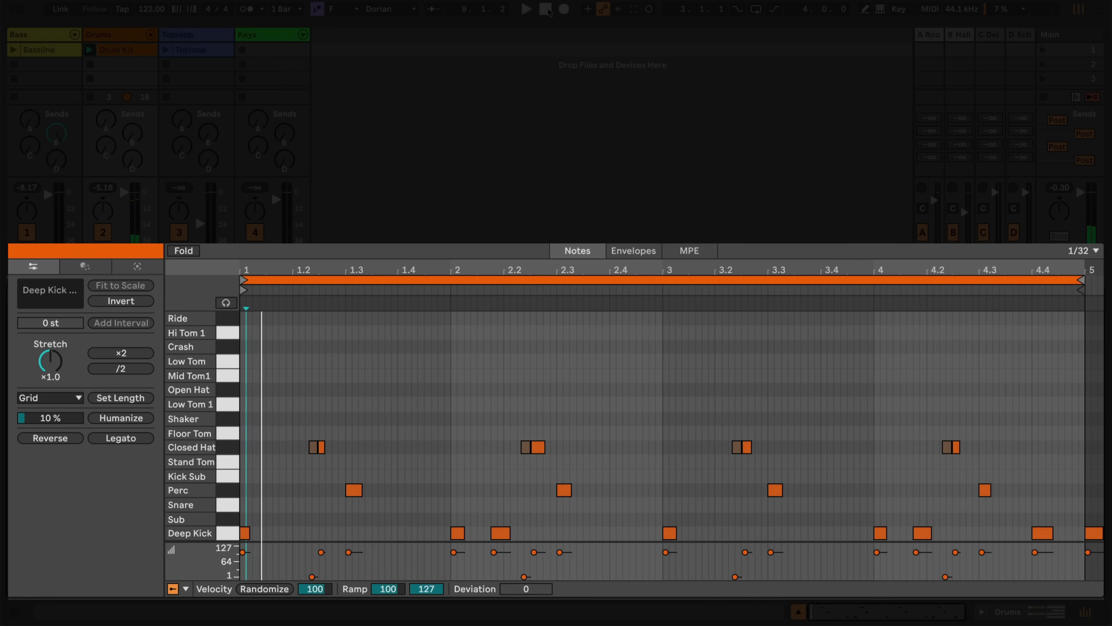
Draw one Closed Hat note across all four bars and chop it into 1/8 hits
click(246, 445)
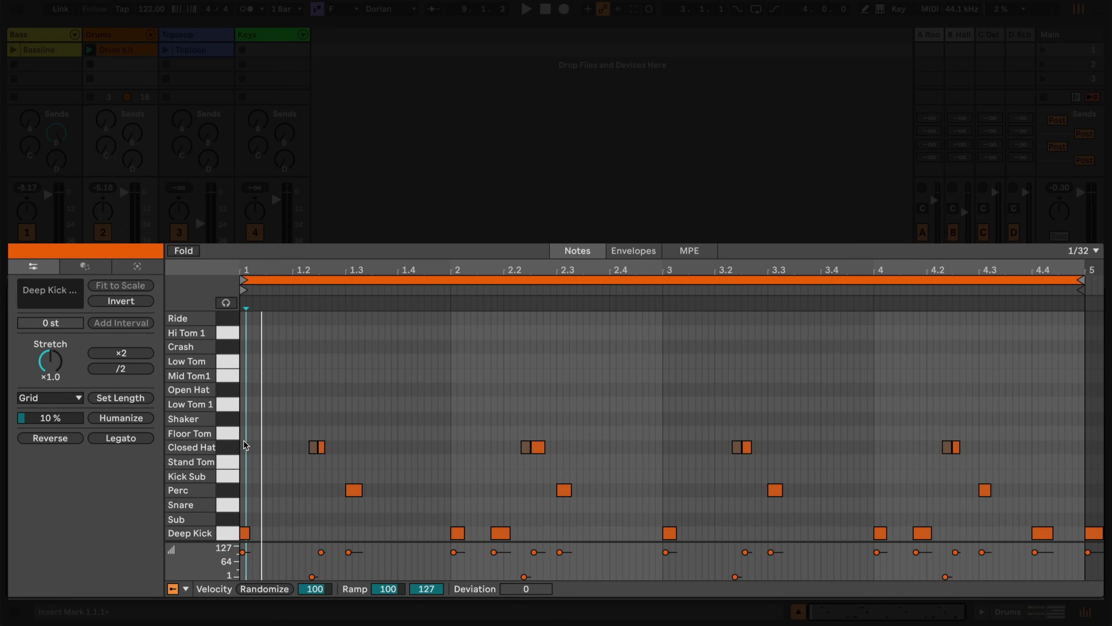
double_click(247, 446)
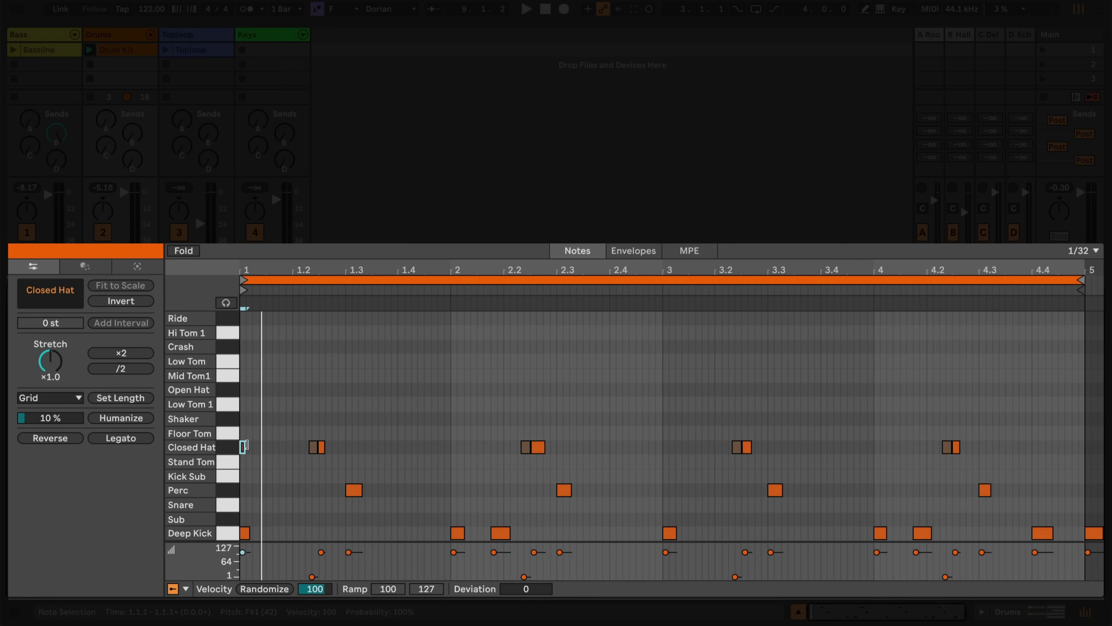
drag(249, 448, 1082, 447)
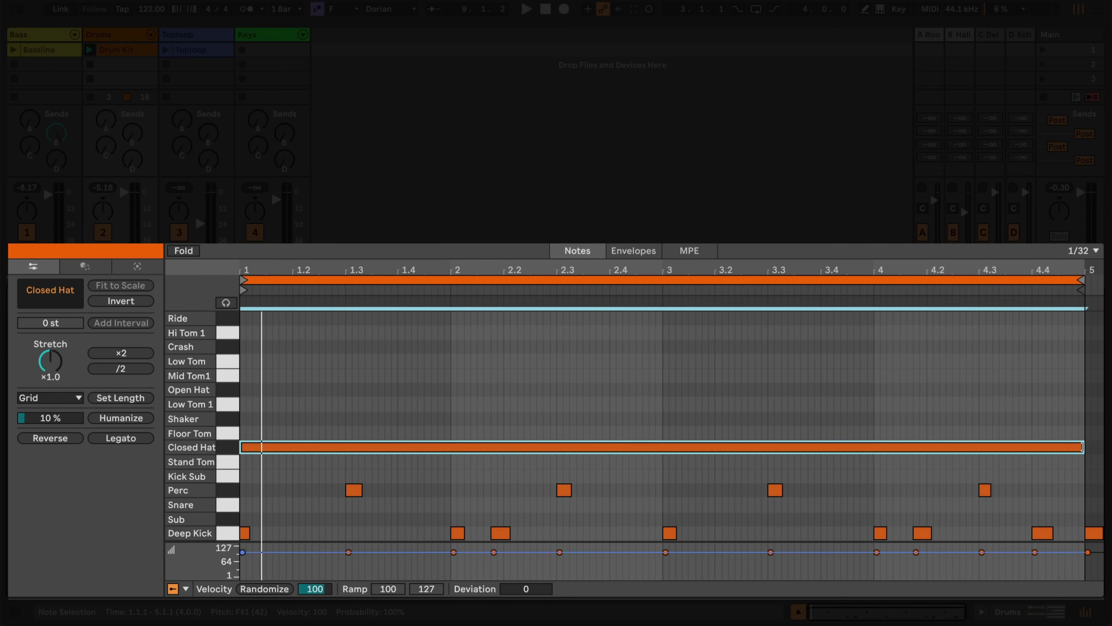
click(1087, 250)
click(936, 348)
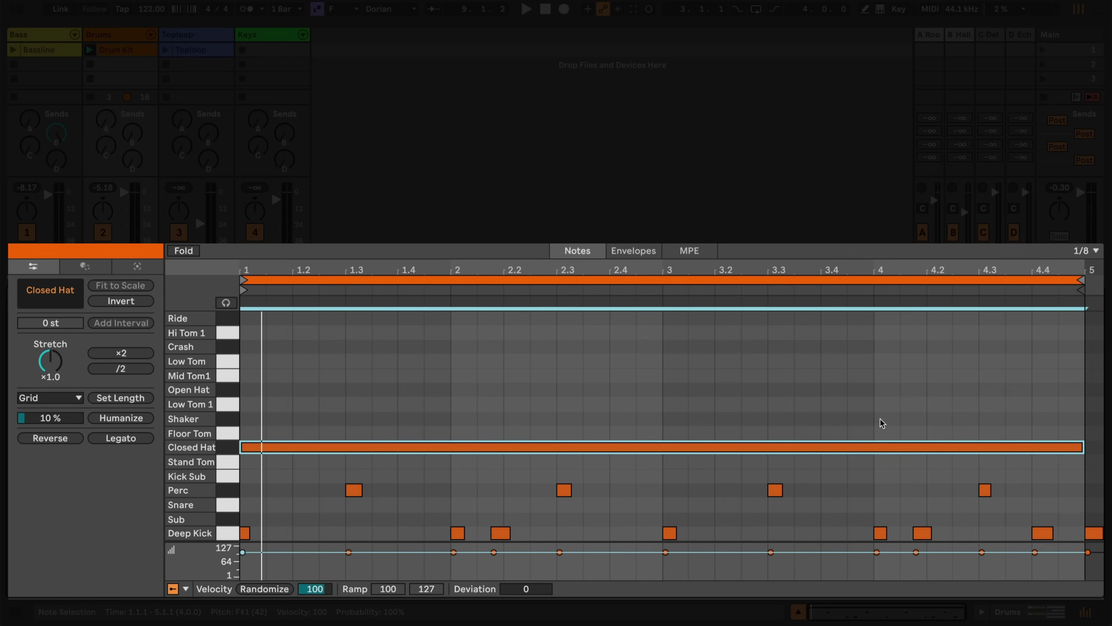
key(super+e)
key(space)
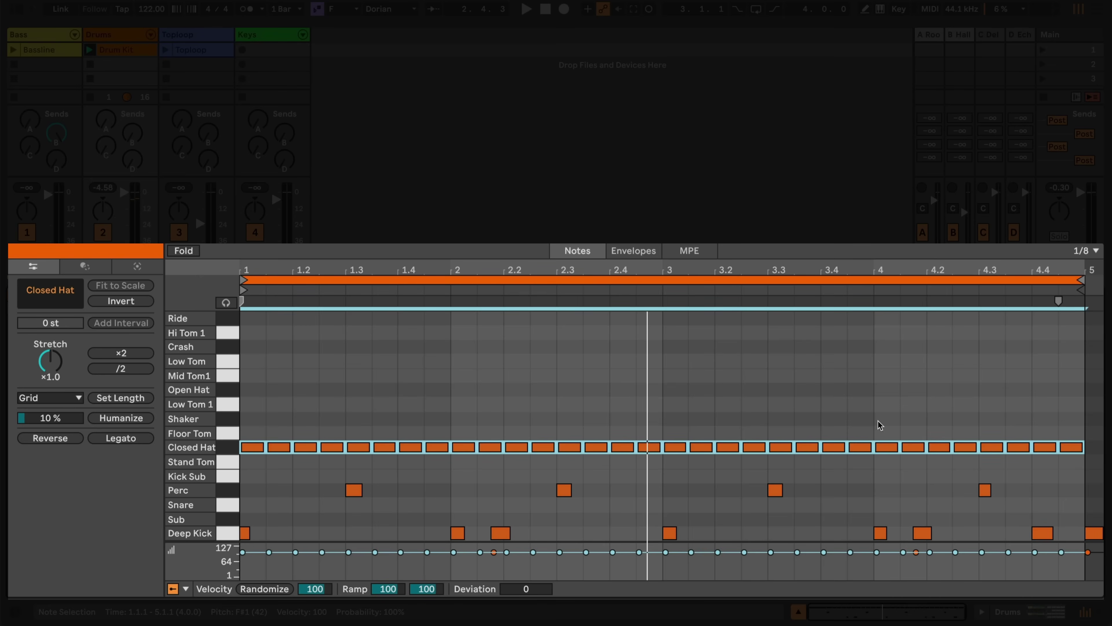
Split the Closed Hat notes near 3.3 and from 1.3 to bar 2 into 1/16 notes
key(space)
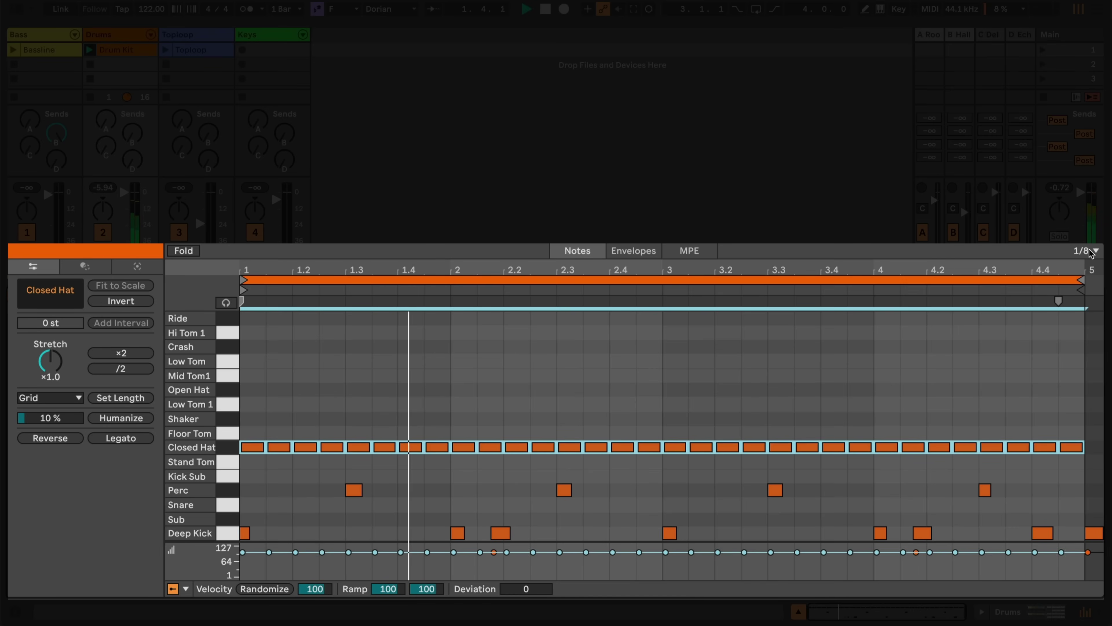
click(1091, 251)
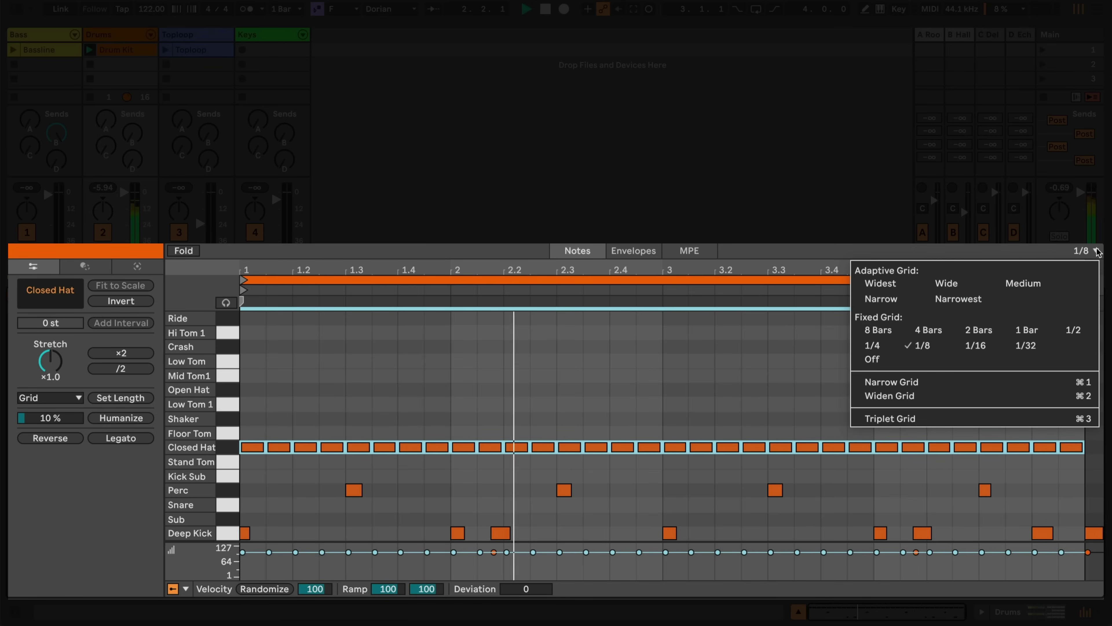
click(976, 345)
drag(799, 428, 841, 446)
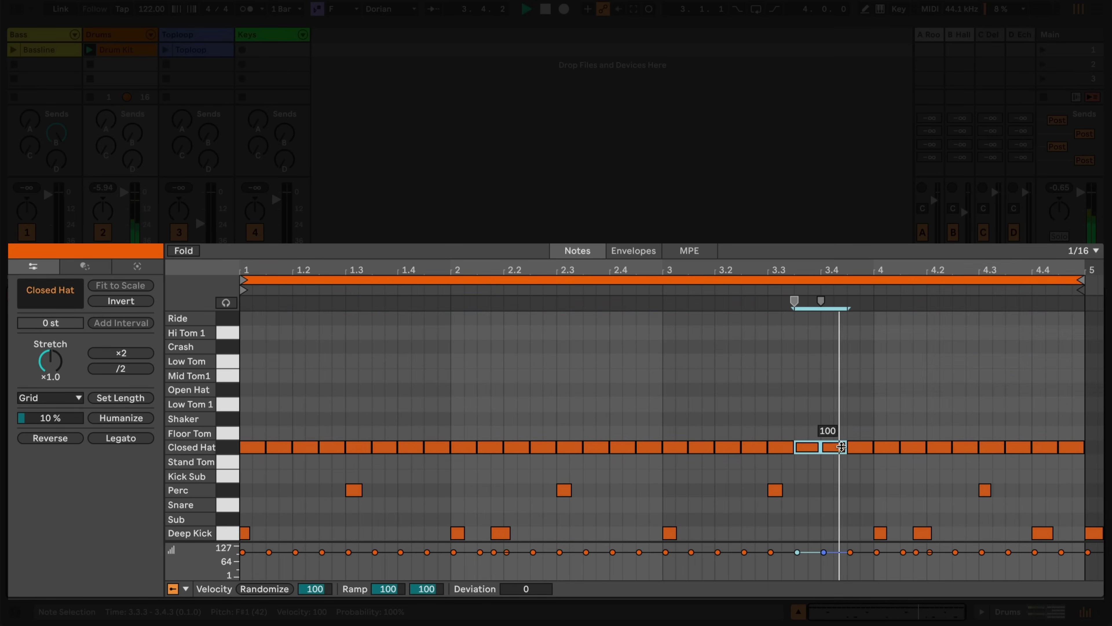
key(ctrl+e)
click(371, 432)
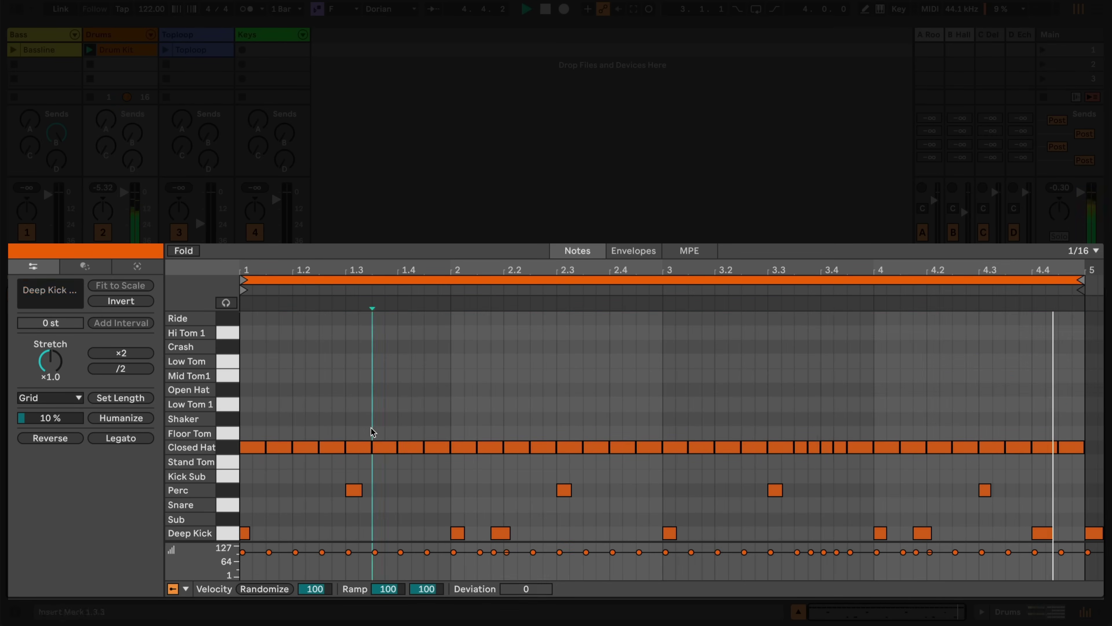
drag(372, 432, 442, 460)
key(ctrl+e)
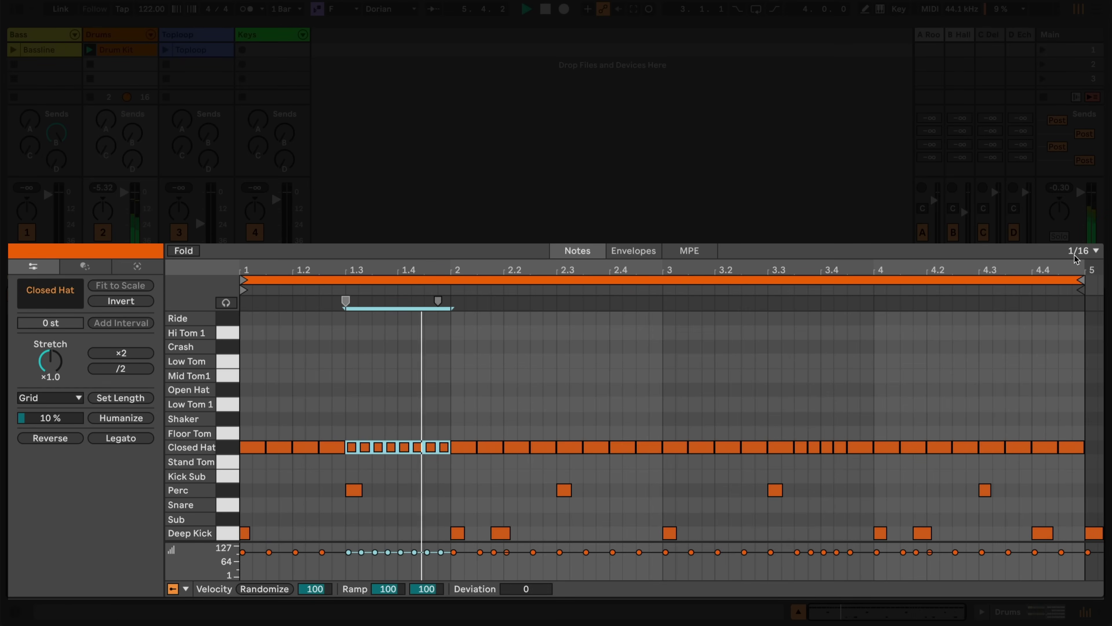
Chop the last two Closed Hat notes at 4.4 into a 1/32 roll, then restore 1/8 grid
click(1096, 251)
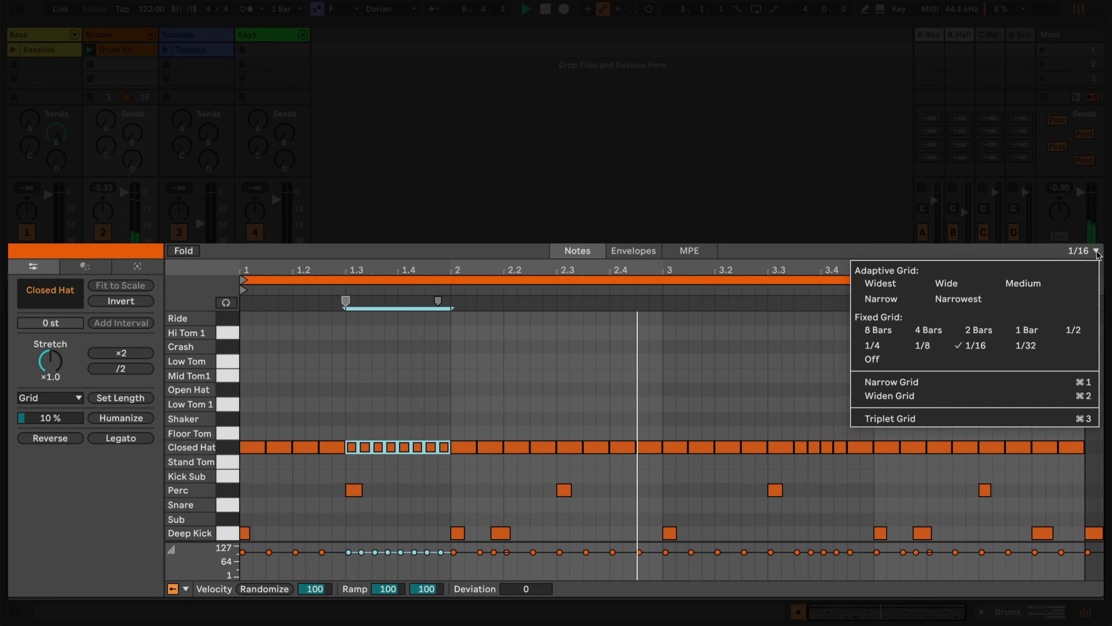
click(1026, 345)
drag(1037, 419, 1078, 453)
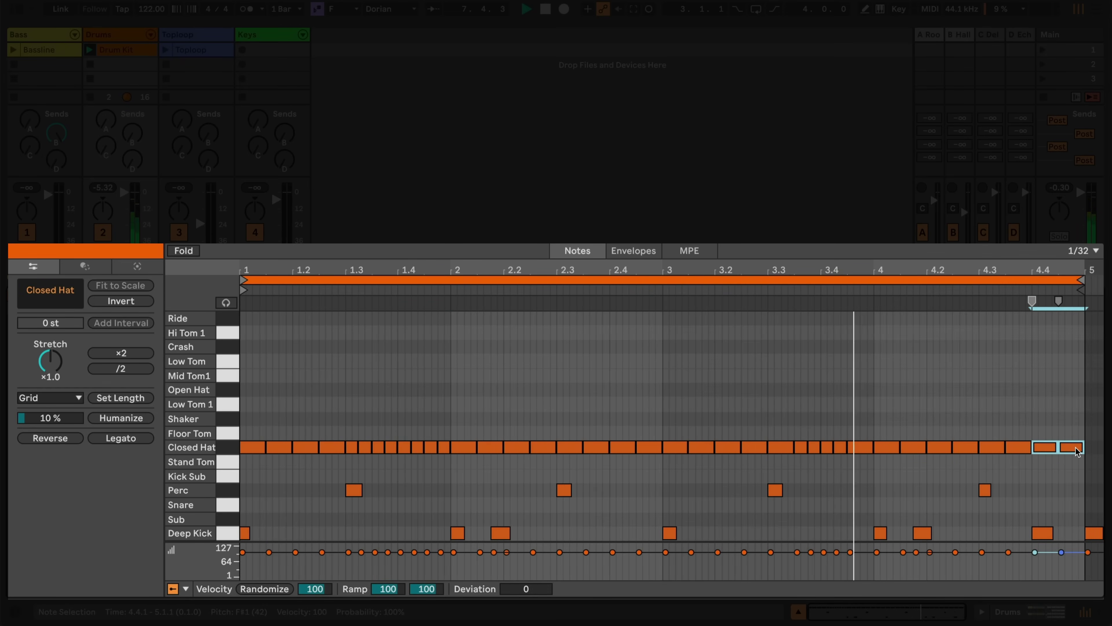
key(ctrl+e)
click(1096, 251)
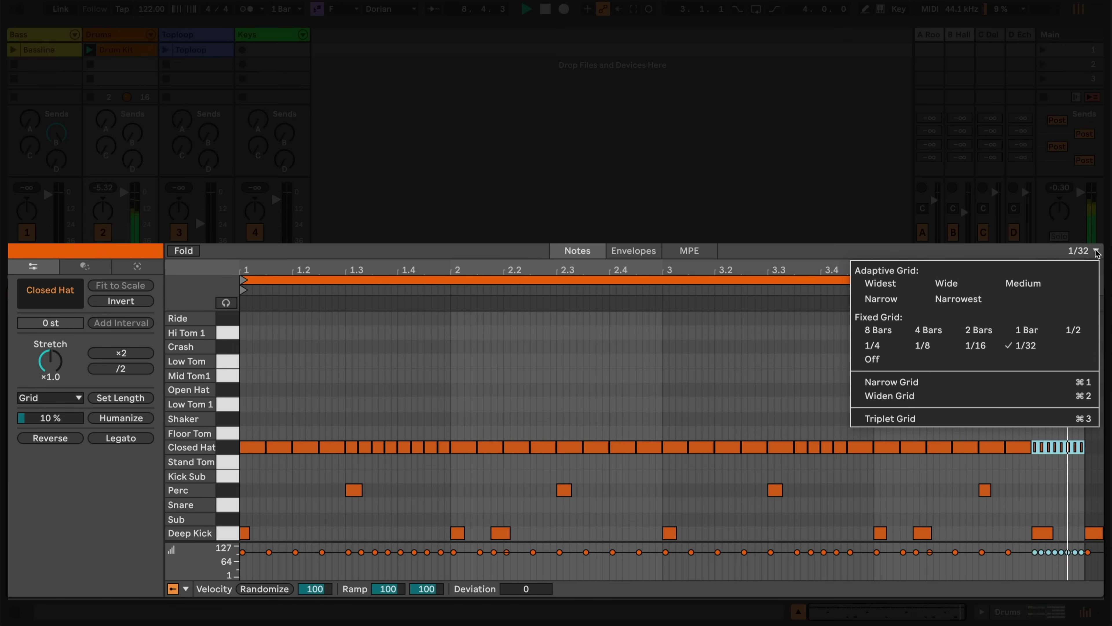
click(922, 346)
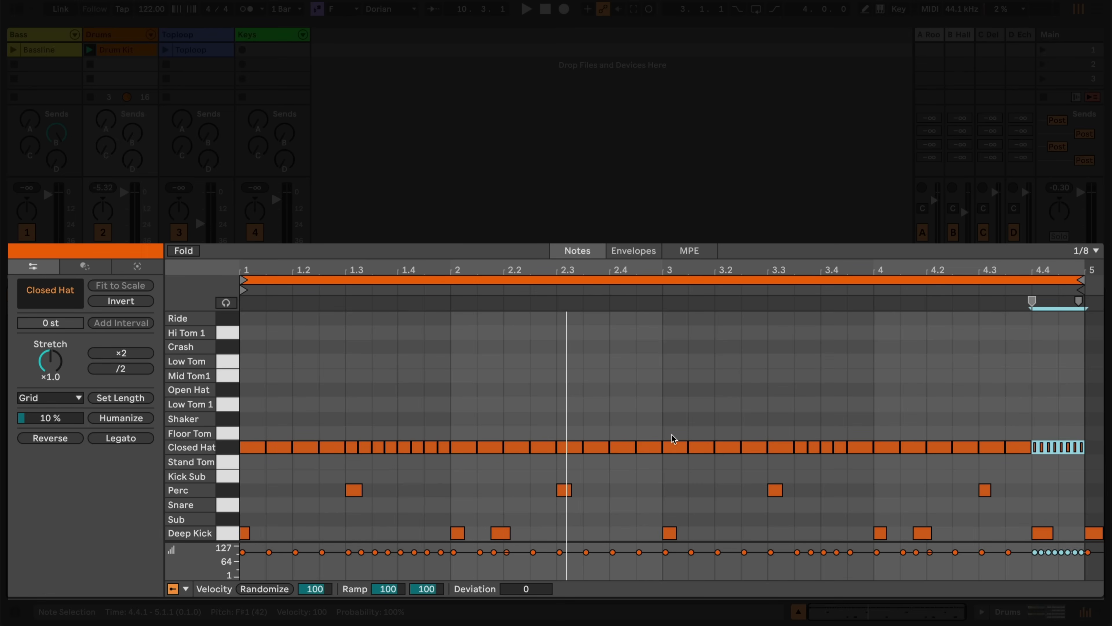
Add a Snare note from beat 1.4 to bar 2, chop it into three hits, and play it
double_click(408, 495)
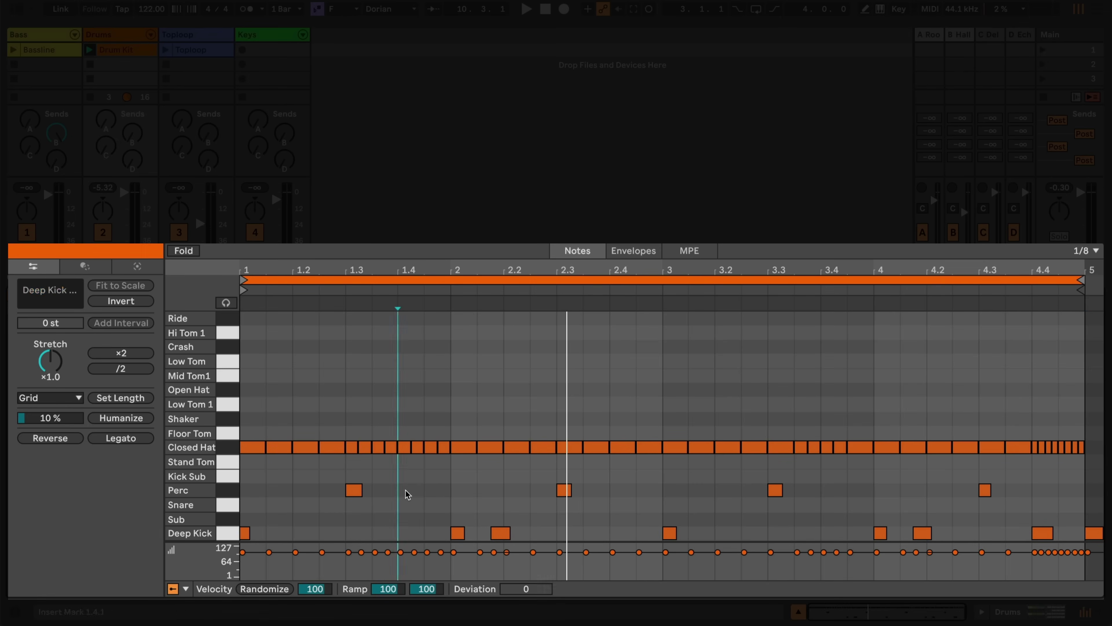
mouse_move(421, 491)
mouse_down()
mouse_move(476, 491)
mouse_move(430, 505)
mouse_up()
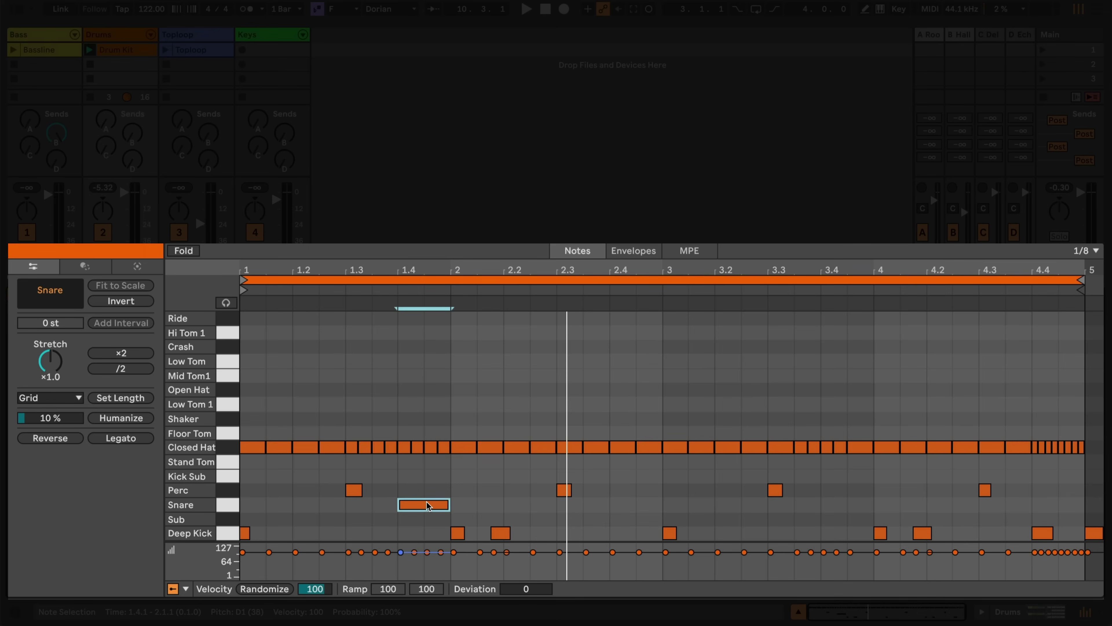
drag(426, 500, 426, 491)
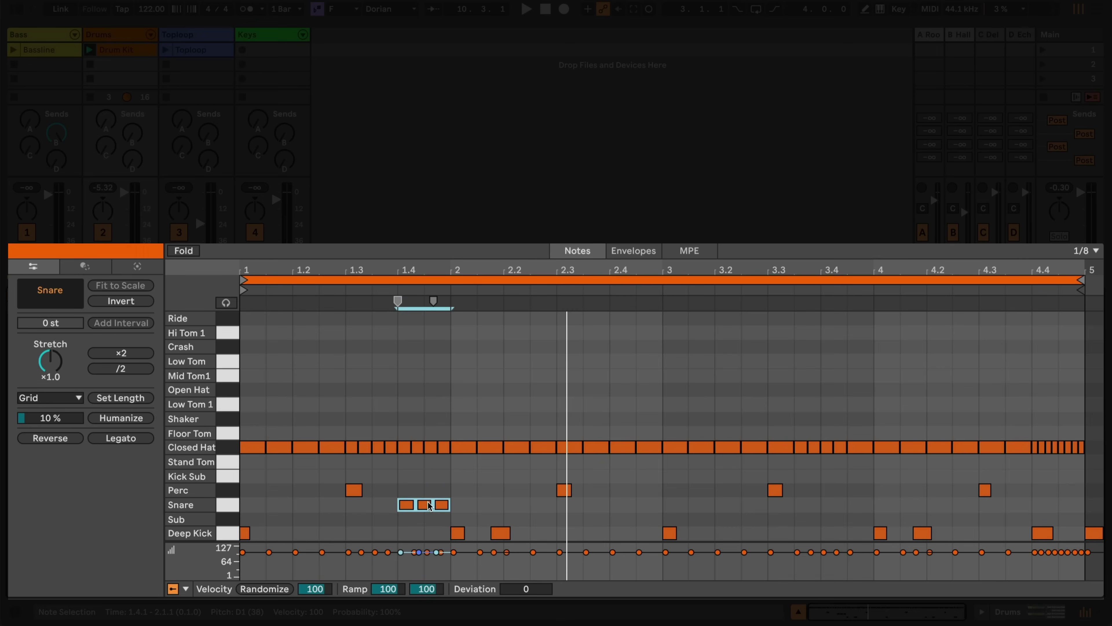
key(space)
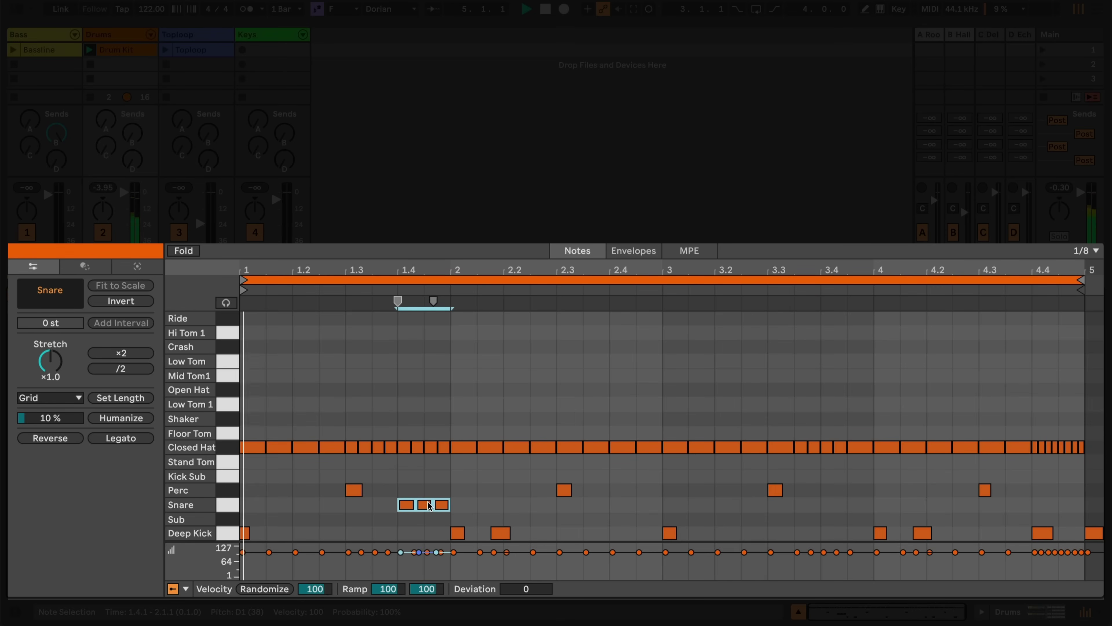
Add a Snare note at beat 4.2 matching the Shaker, then split both freely into four pieces
key(space)
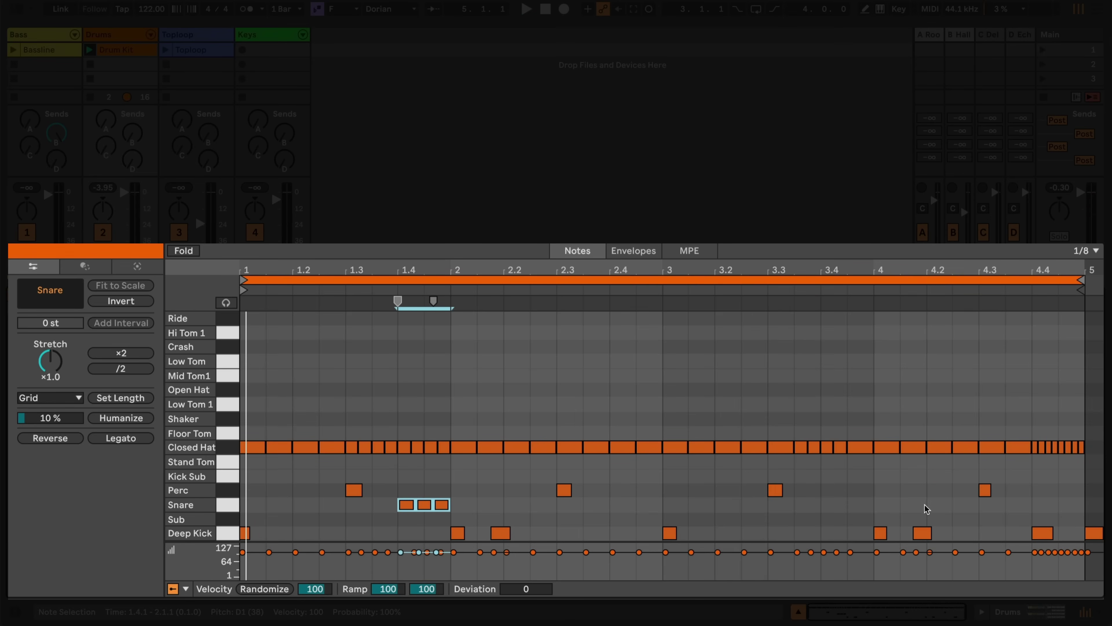
double_click(936, 506)
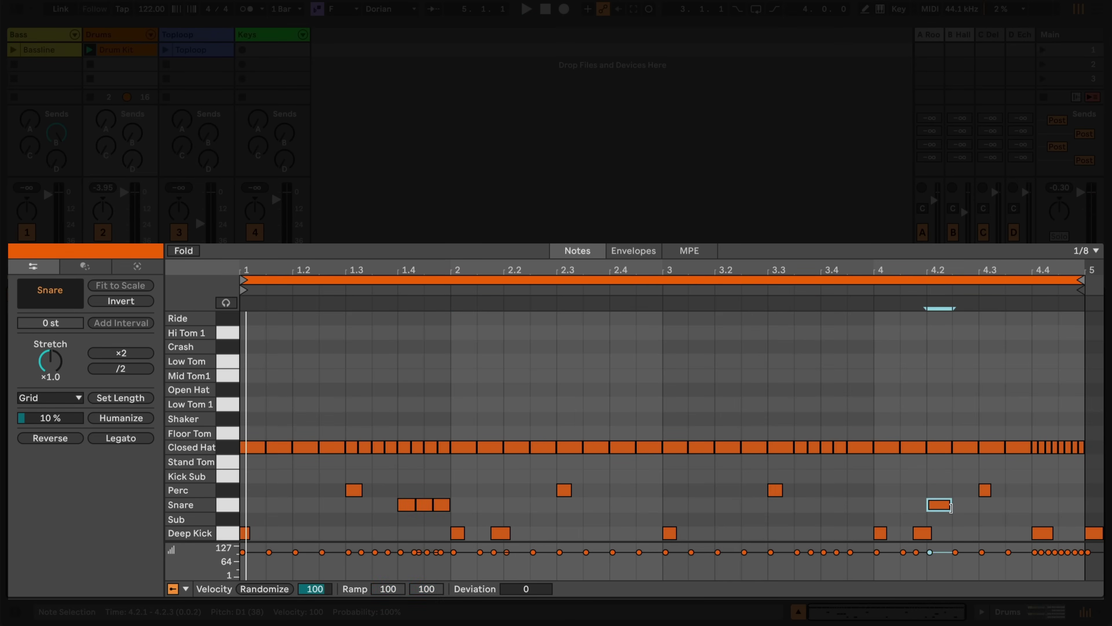
drag(951, 507, 993, 418)
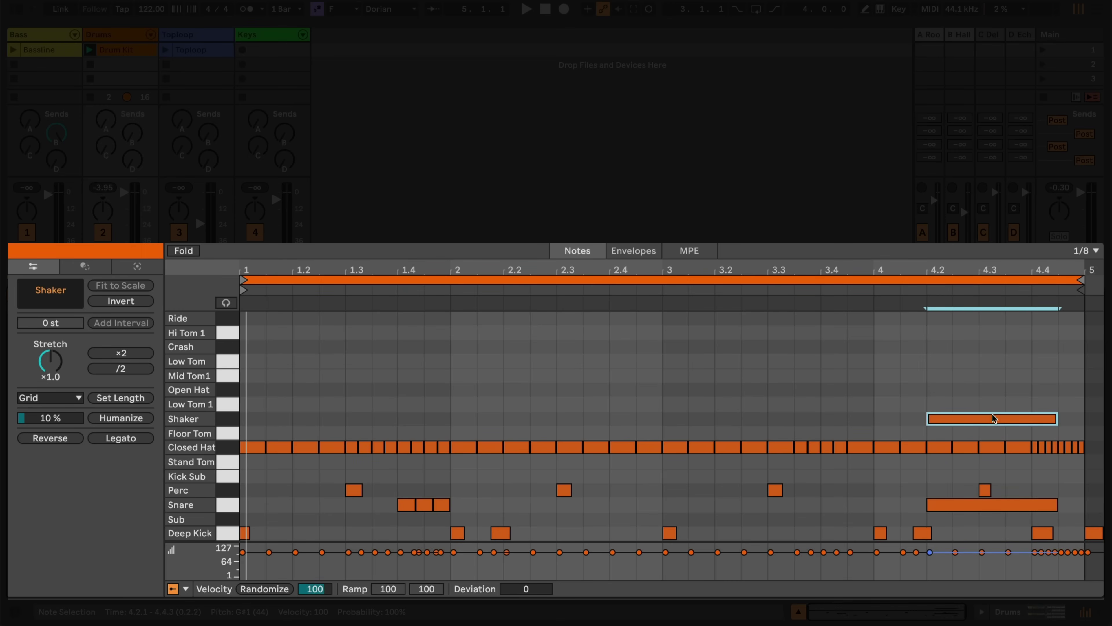
shift+click(986, 508)
key(ctrl+4)
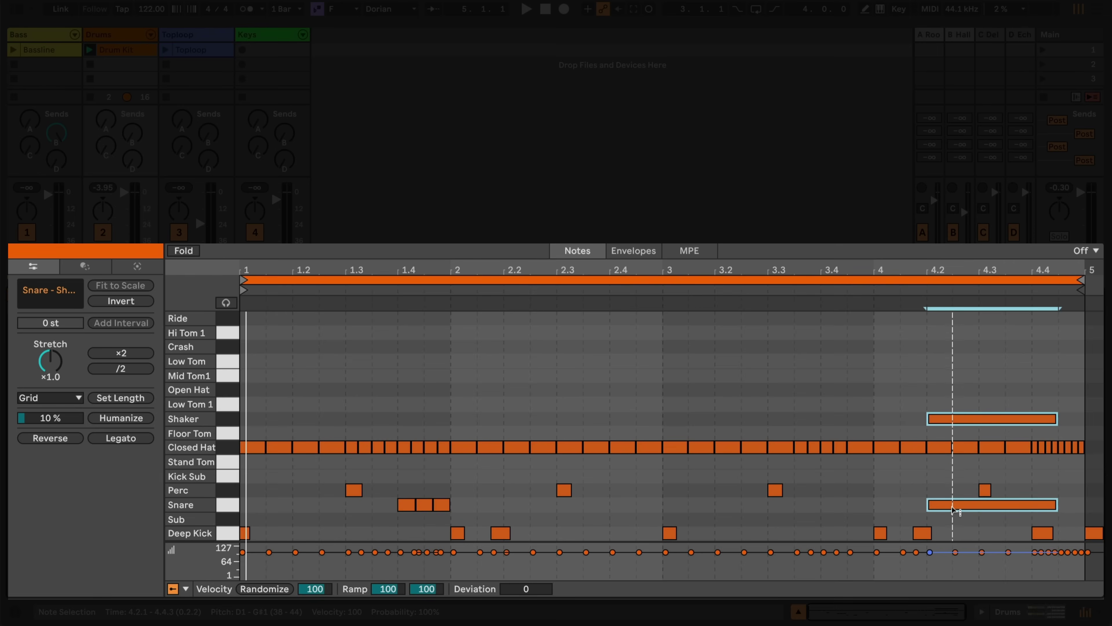
click(951, 508)
click(1008, 508)
click(1039, 509)
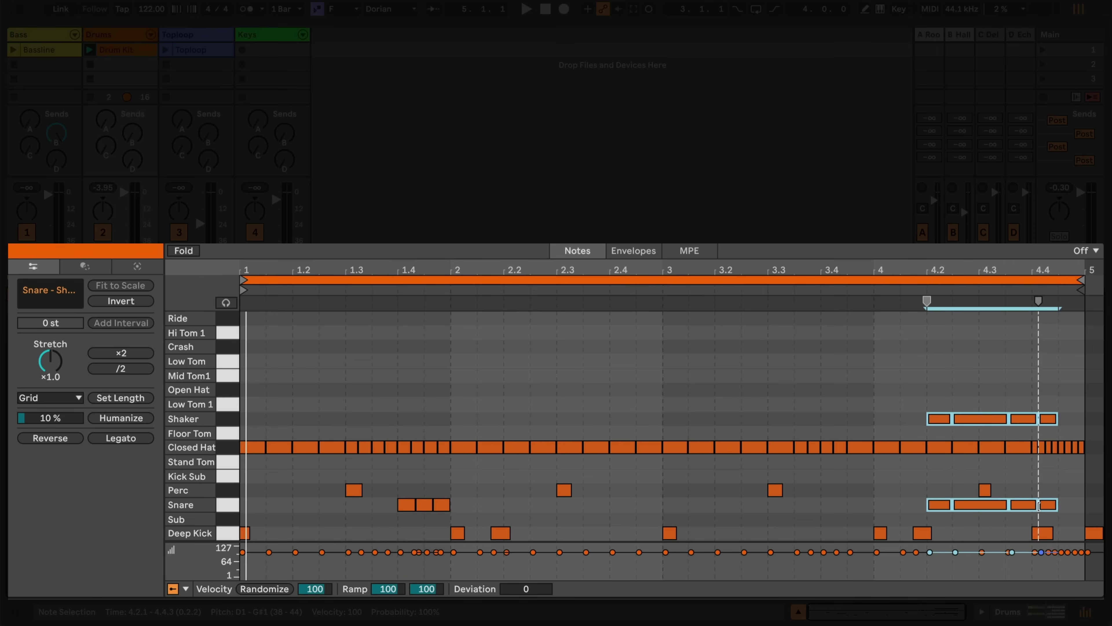
key(ctrl+4)
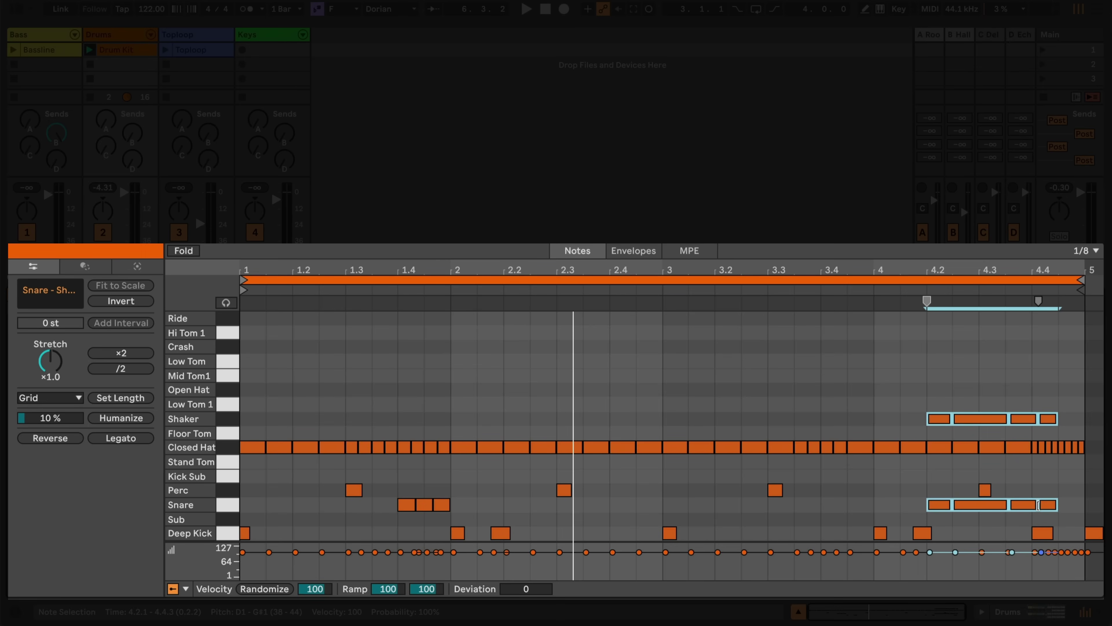
drag(1024, 468, 1057, 449)
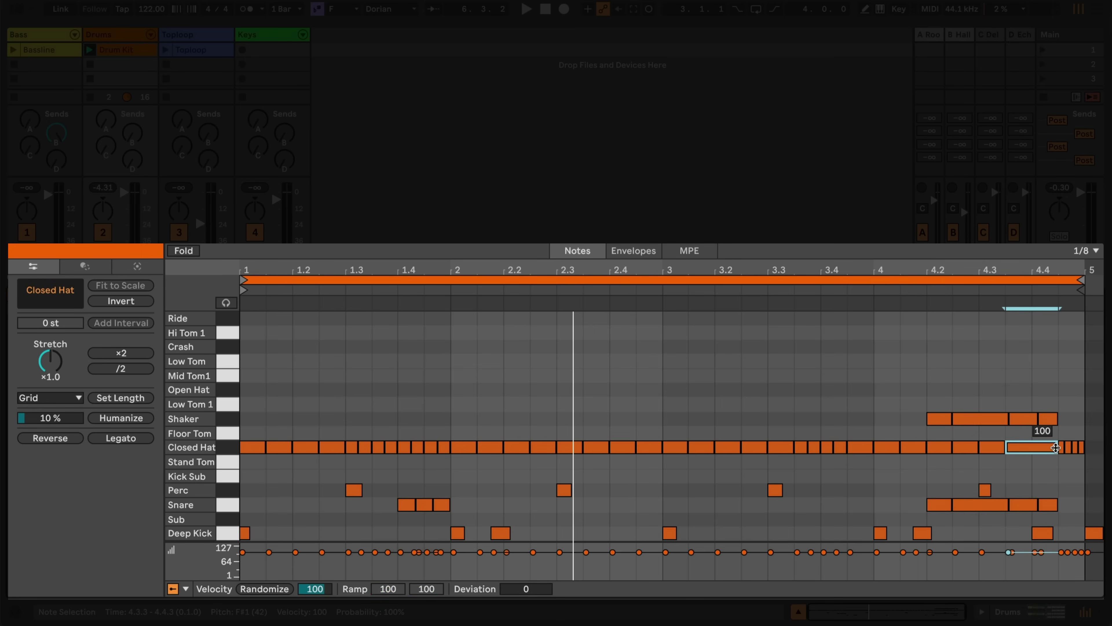
Delete the hats at 3.4.4 and 4.1.1, then squeeze the 3.3.3–4.1.2 hats to end at 3.4.4
double_click(865, 451)
double_click(893, 449)
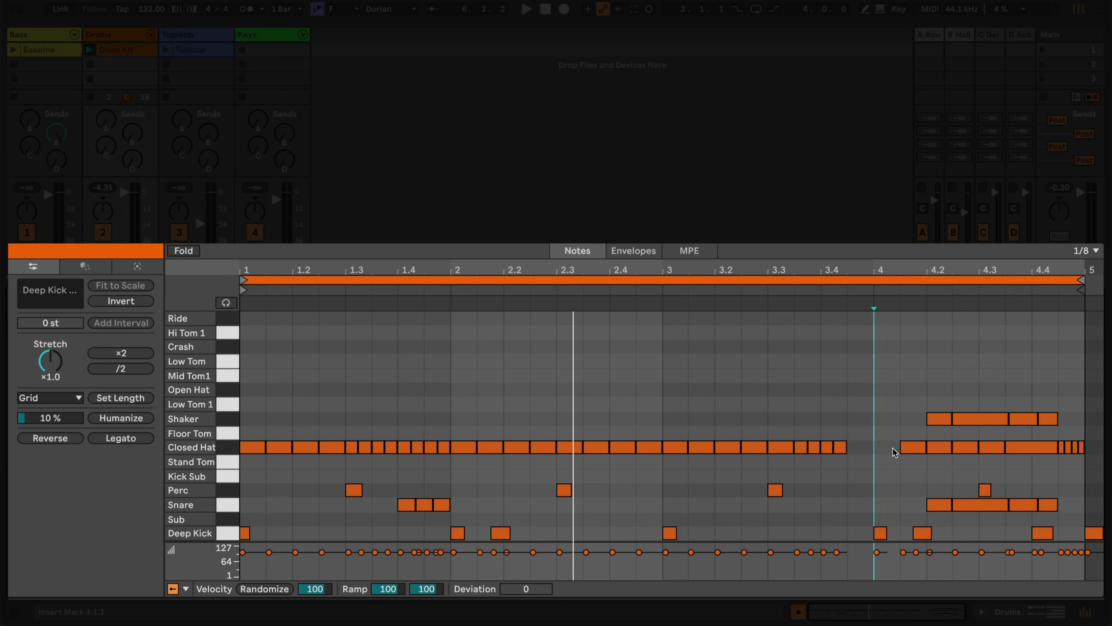
drag(859, 442, 805, 468)
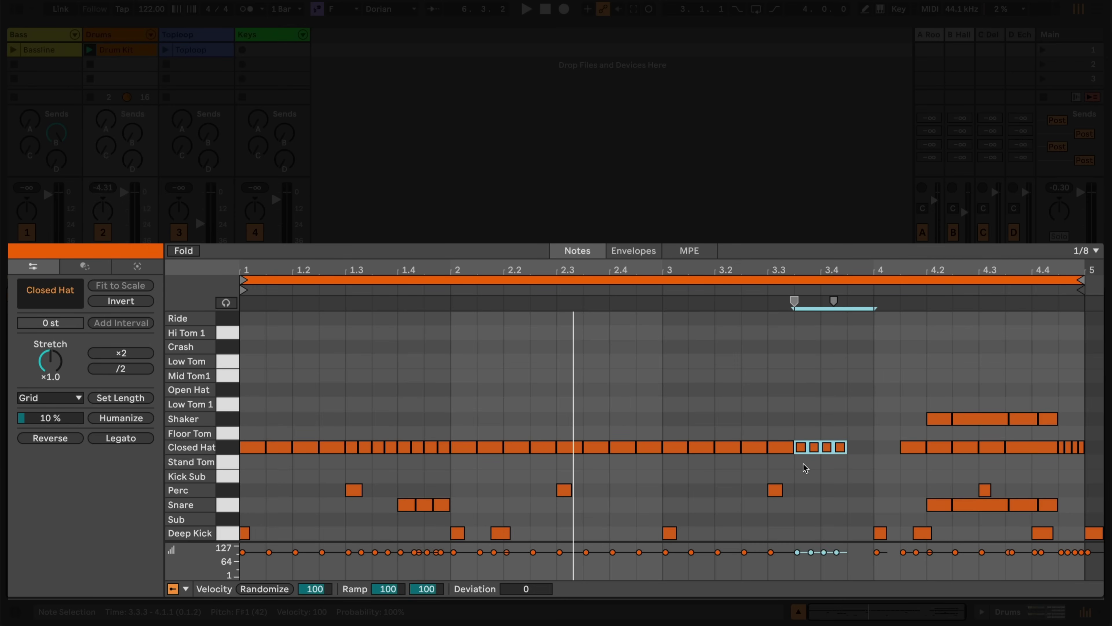
shift+click(912, 449)
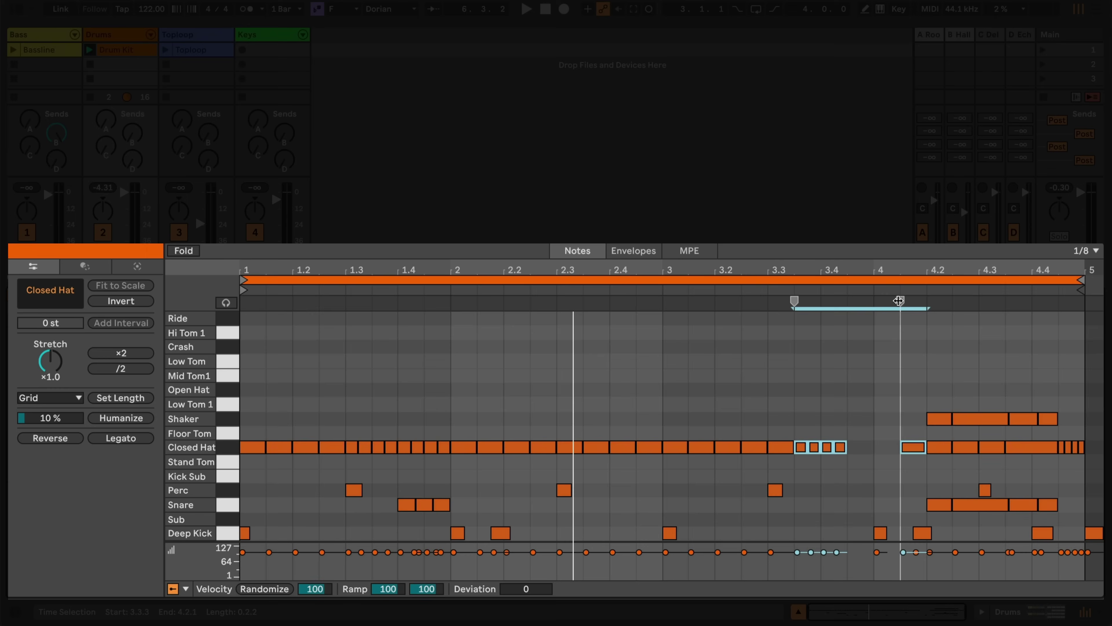
mouse_move(900, 302)
mouse_down()
mouse_move(839, 323)
mouse_move(902, 325)
mouse_up()
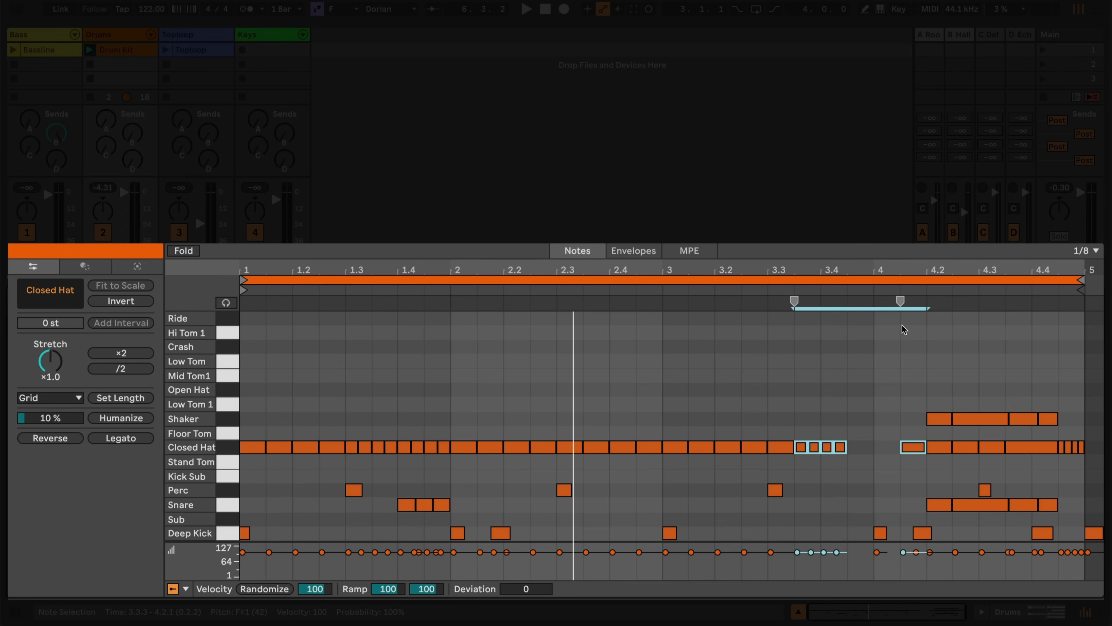
mouse_move(900, 300)
mouse_down()
mouse_move(846, 301)
mouse_move(876, 302)
mouse_move(860, 315)
mouse_up()
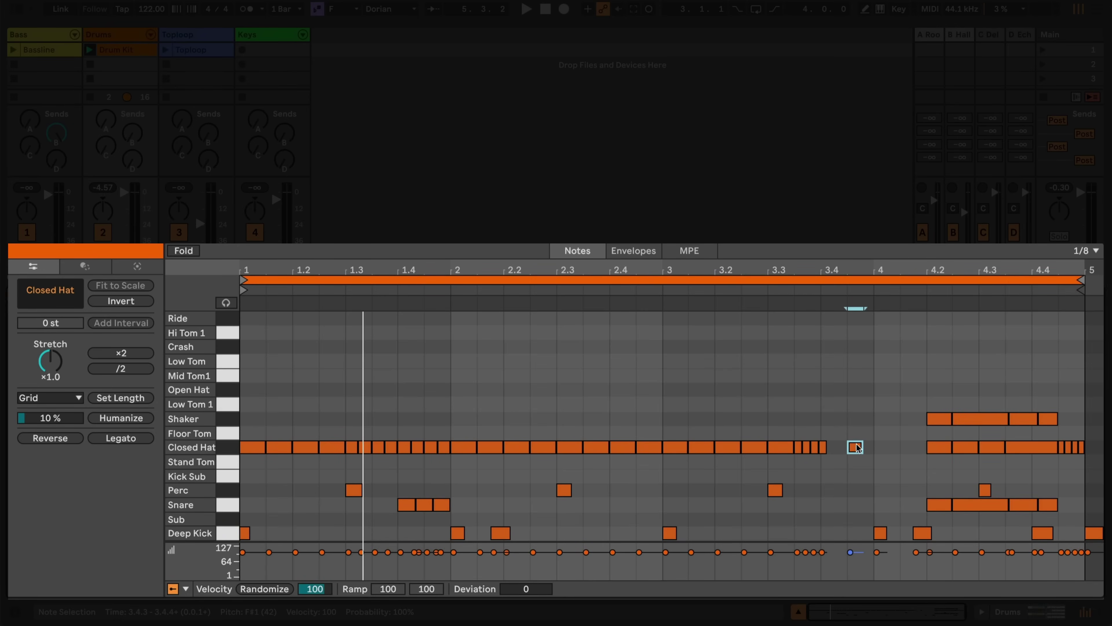
Select the chopped Shaker, Closed Hat and Snare fill notes and lower their velocity to 82
drag(911, 405, 1050, 417)
drag(918, 442, 1044, 454)
drag(921, 498, 1058, 511)
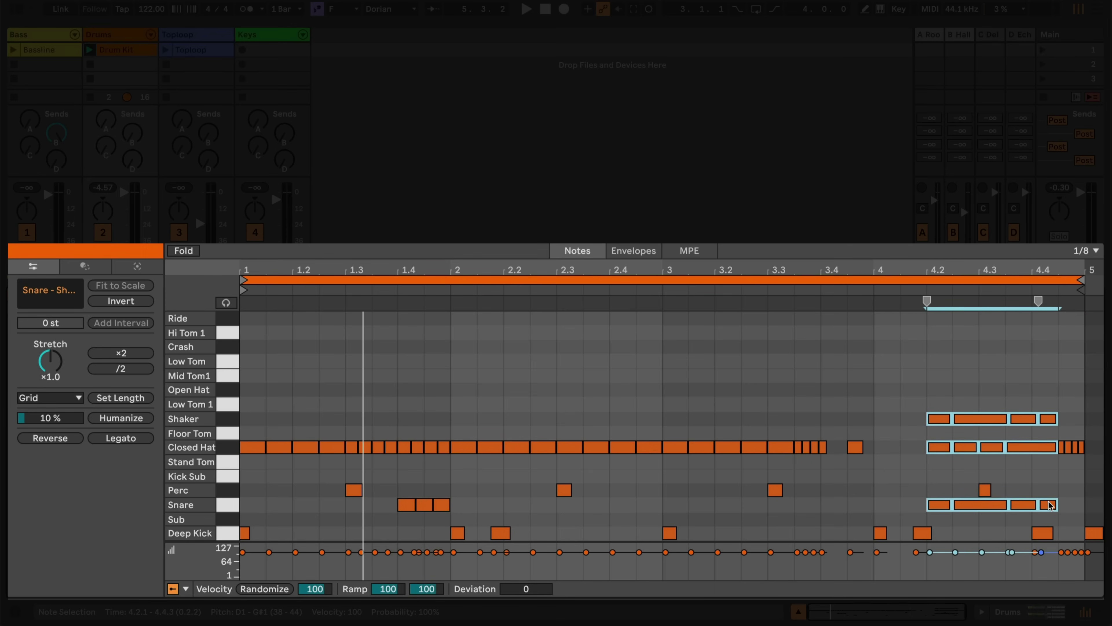
shift+click(795, 426)
drag(796, 429, 828, 466)
drag(356, 427, 447, 517)
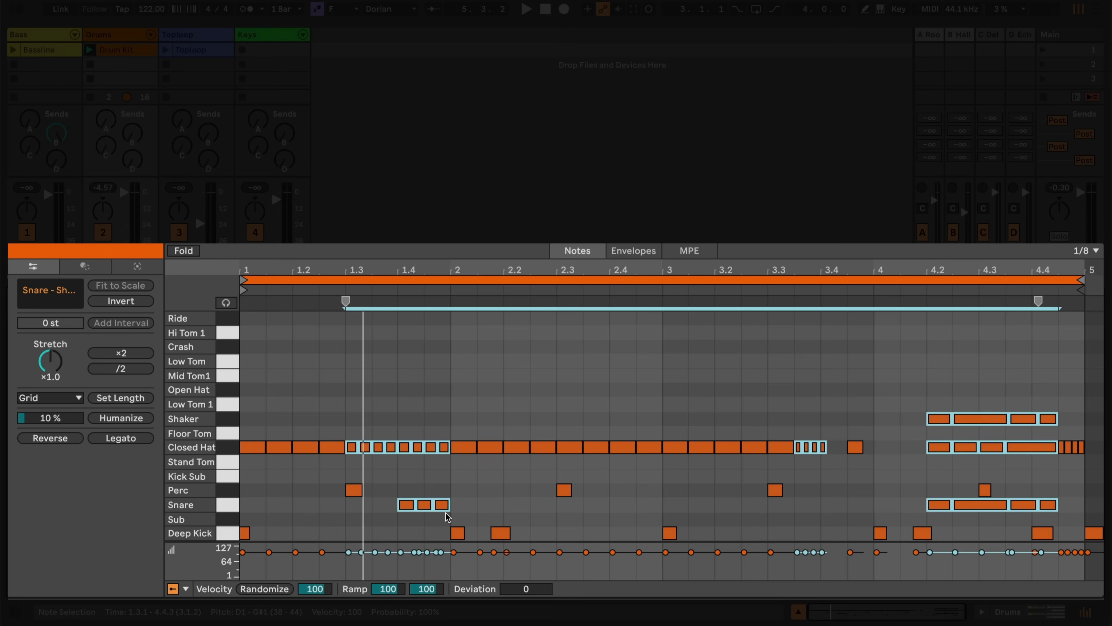
key(ctrl+shift+a)
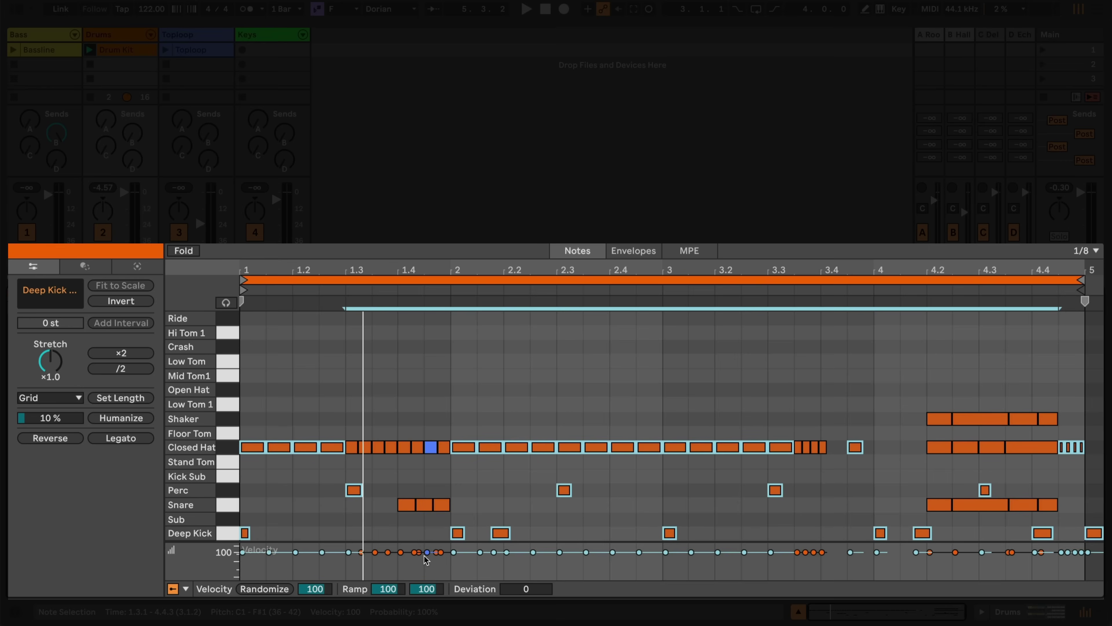
key(ctrl+shift+a)
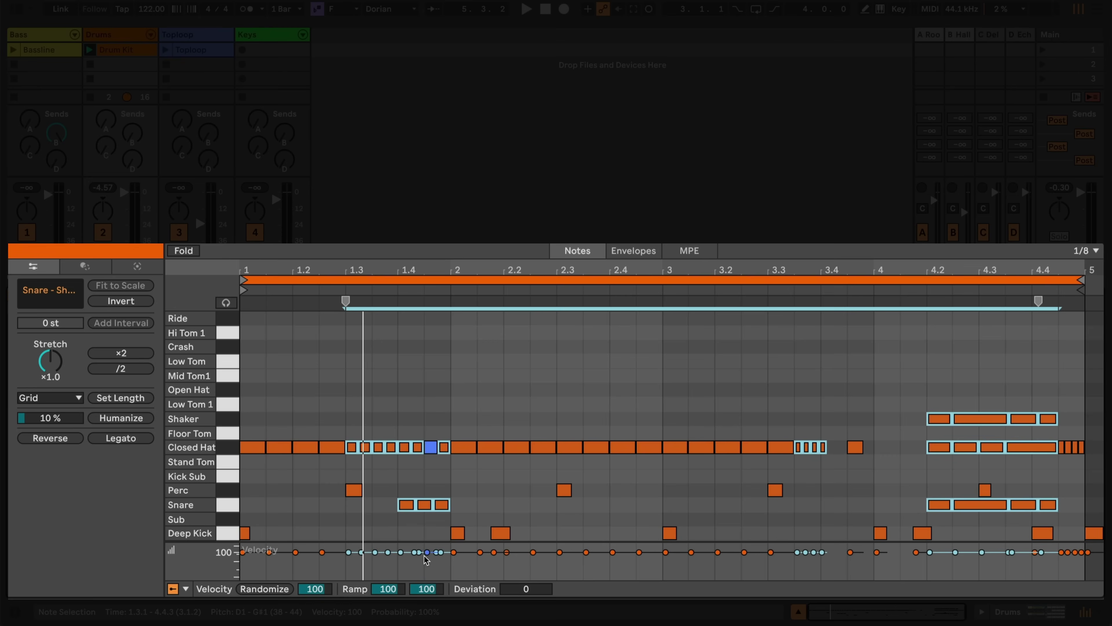
key(ctrl+shift+a)
key(ctrl+shift+a)
drag(424, 555, 425, 571)
click(354, 490)
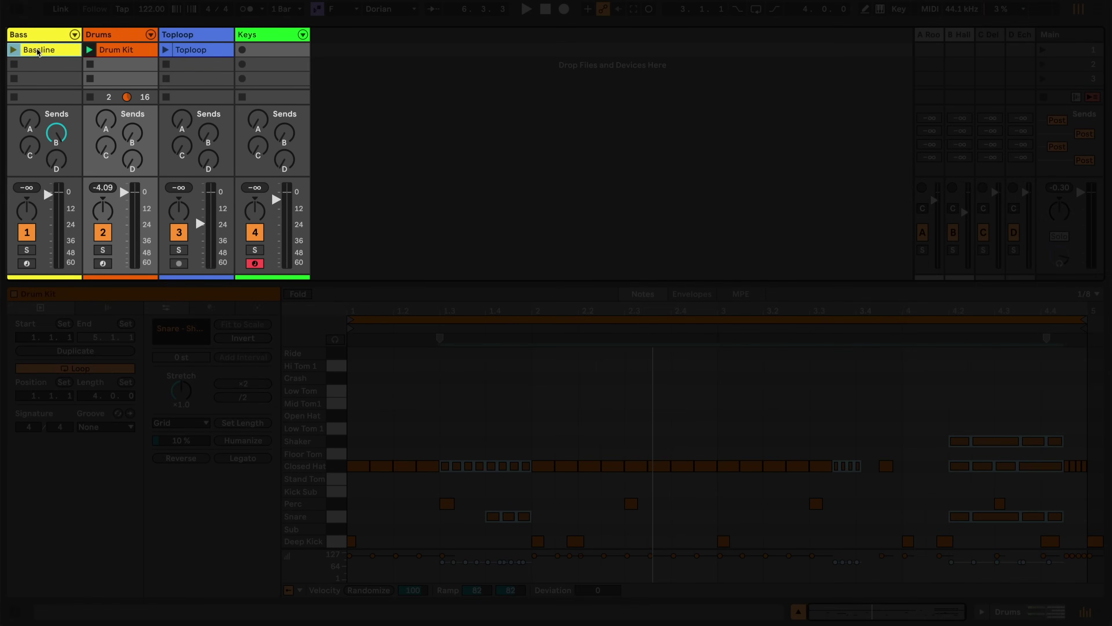
Alt-drag the Bassline clip onto Keys, show only scale rows, and select the first two bars' notes
drag(38, 52, 264, 51)
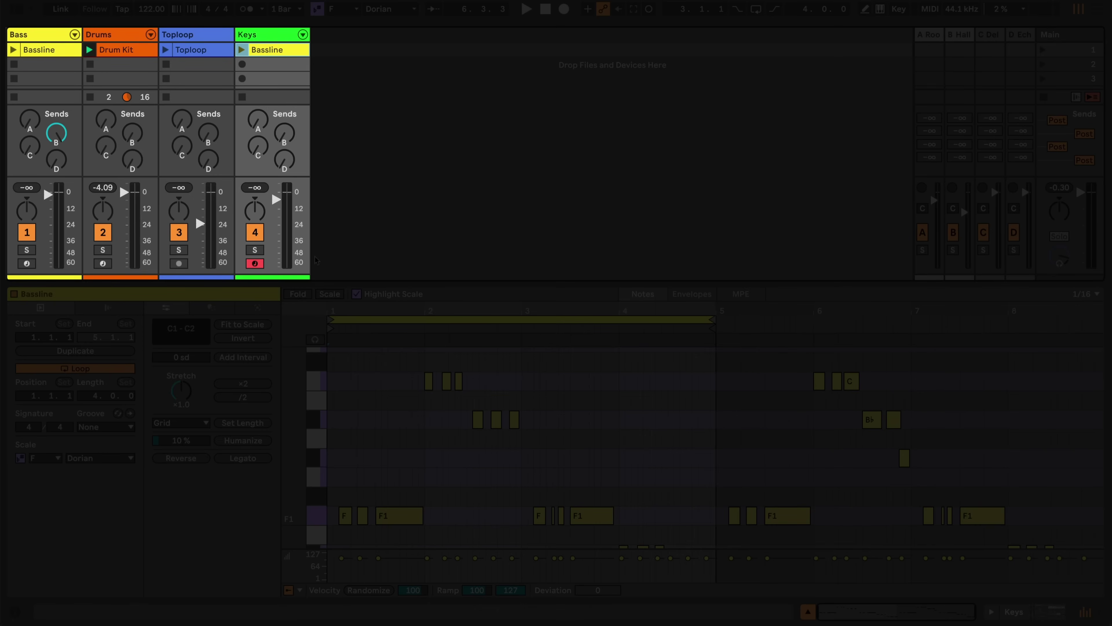
click(329, 294)
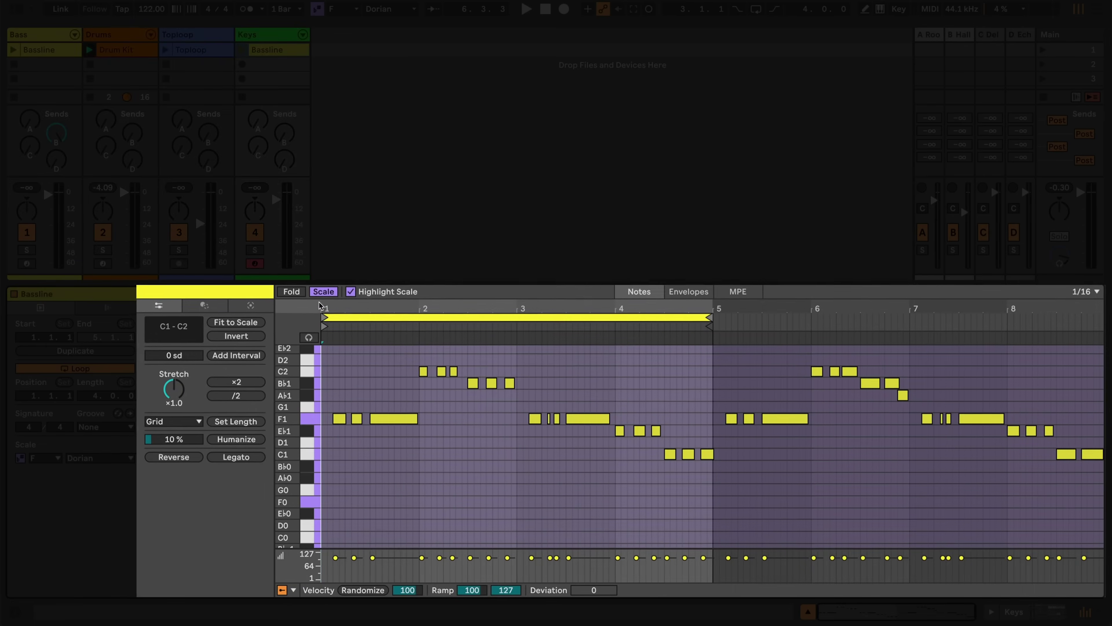
drag(244, 333, 428, 441)
Stretch the notes into long chords across bars 1–3, then join the bar 3–4 notes with Ctrl+J
right_click(366, 338)
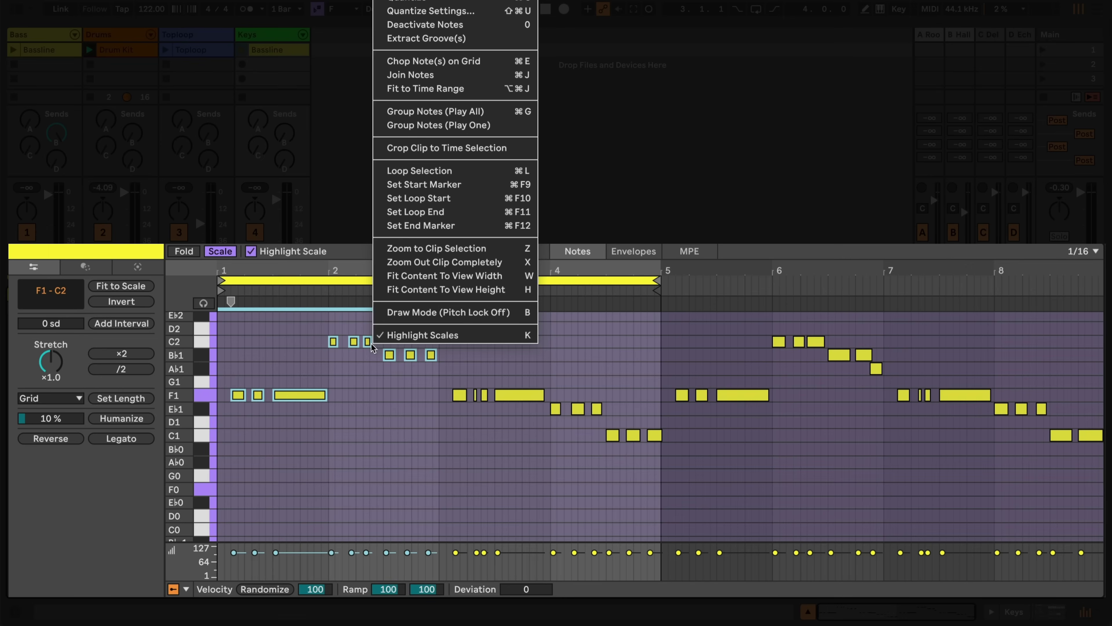
click(412, 91)
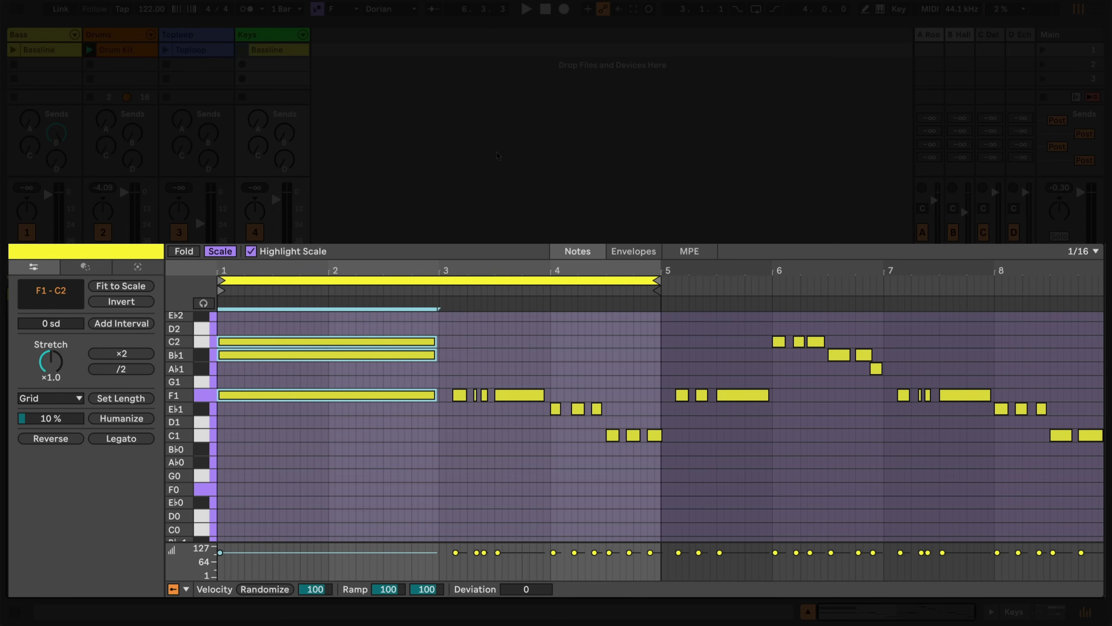
drag(442, 327, 657, 477)
key(ctrl+j)
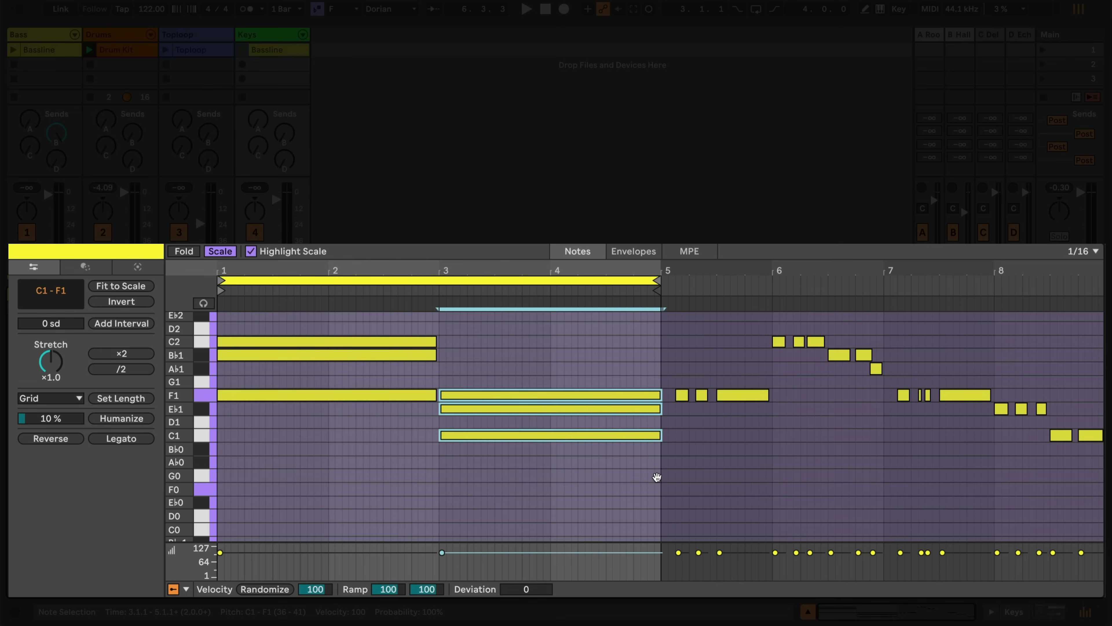
Join the bar 5–6 and 7–8 notes into chords, nudge the last onto bar 7, and launch the clip
drag(662, 325, 875, 441)
key(ctrl+j)
drag(891, 343, 1093, 497)
key(ctrl+j)
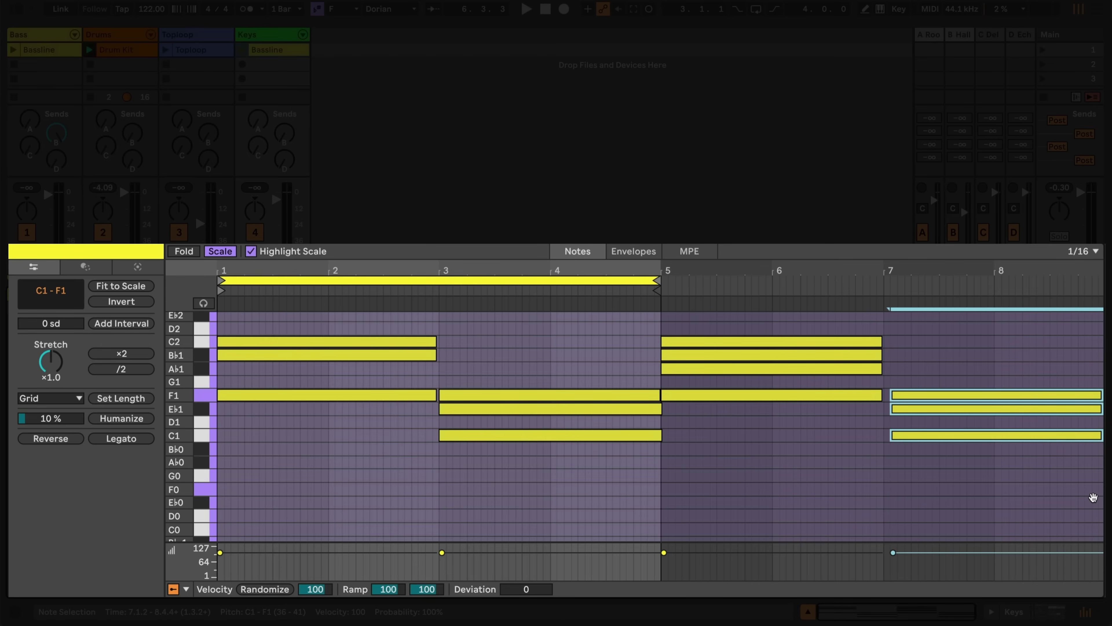
key(Left)
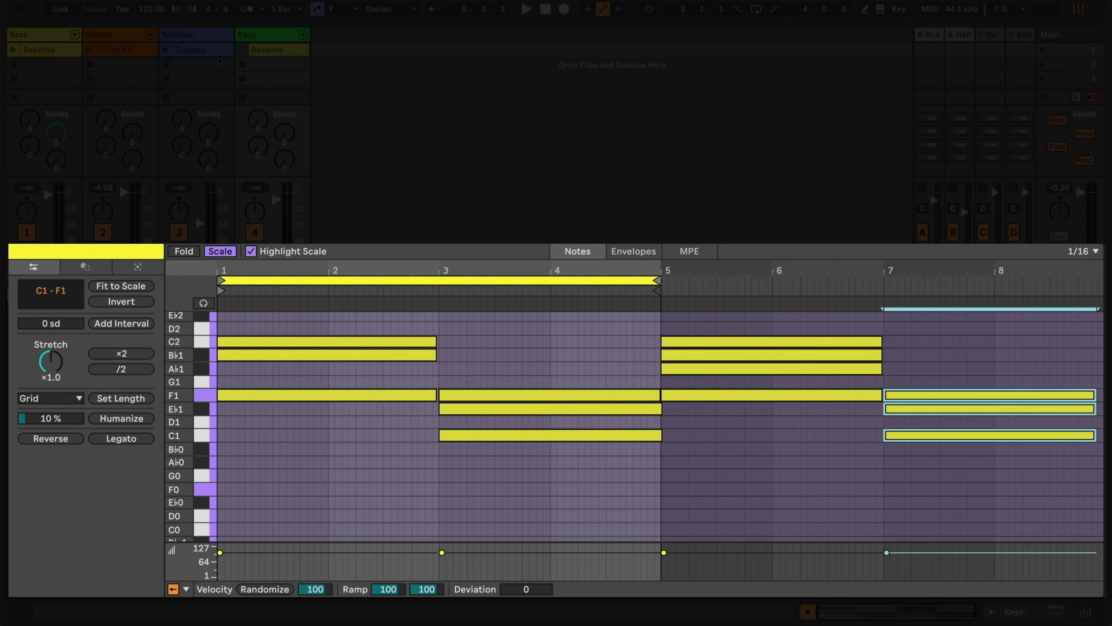
click(242, 50)
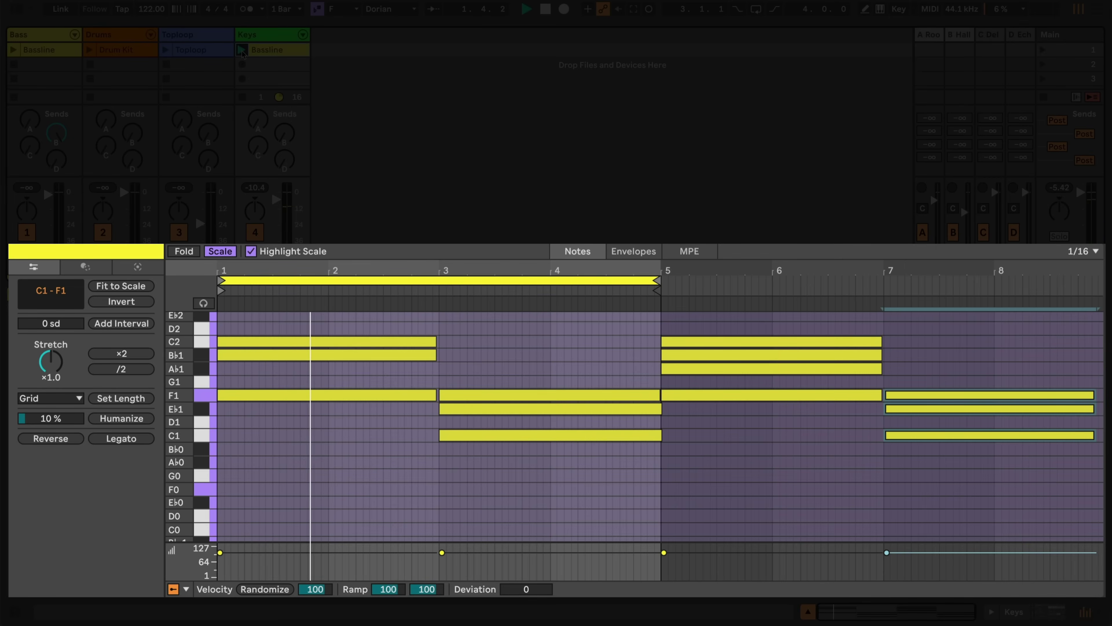
With the grid at 1/16, select all notes, chop them with Ctrl+E, and play the clip
click(1095, 252)
key(Escape)
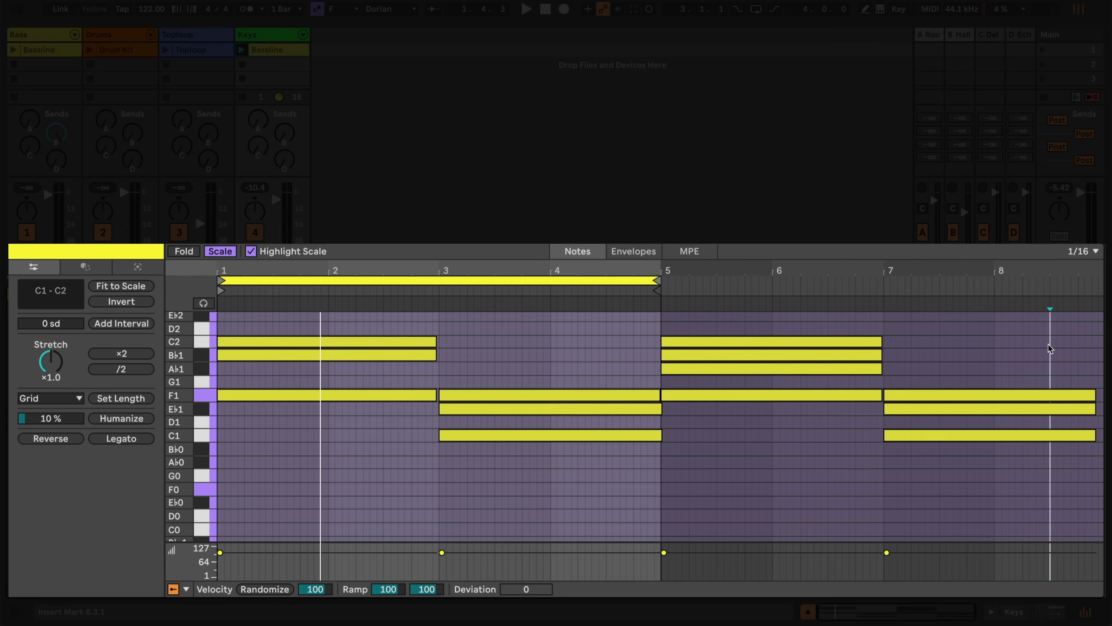
key(ctrl+a)
key(ctrl+e)
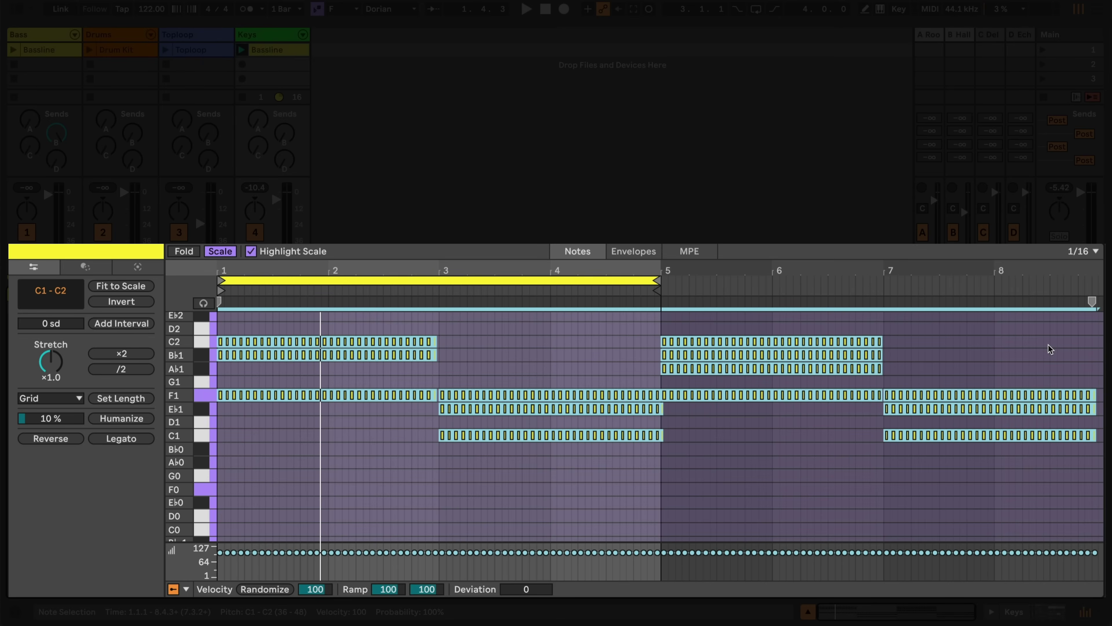
key(space)
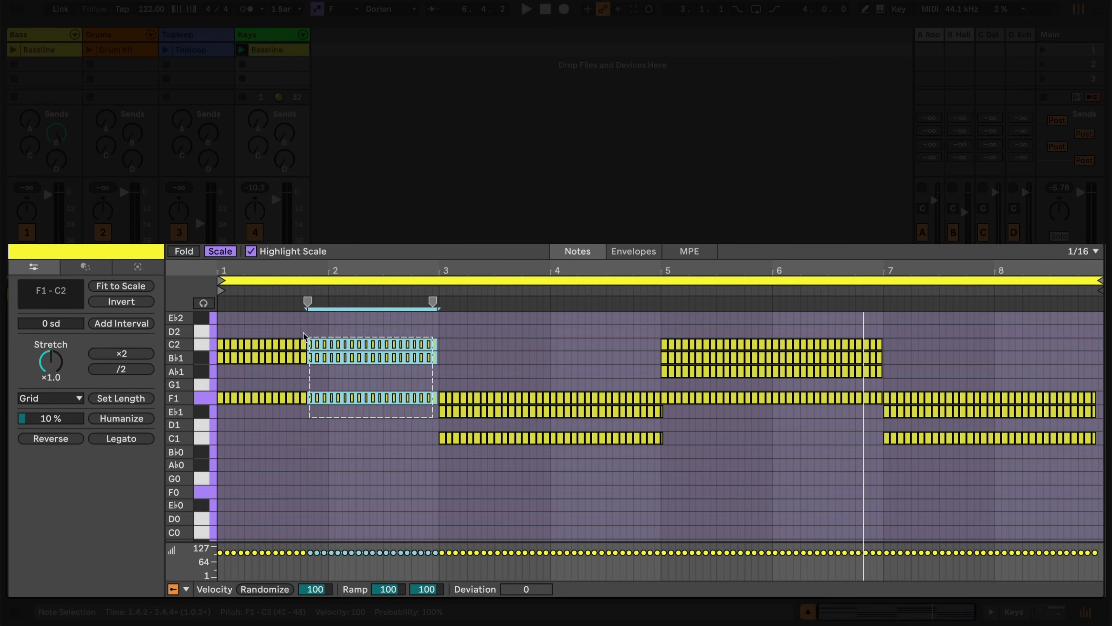
Randomize the velocities of the bars 1–3 notes with an amount of 50
drag(305, 302, 215, 303)
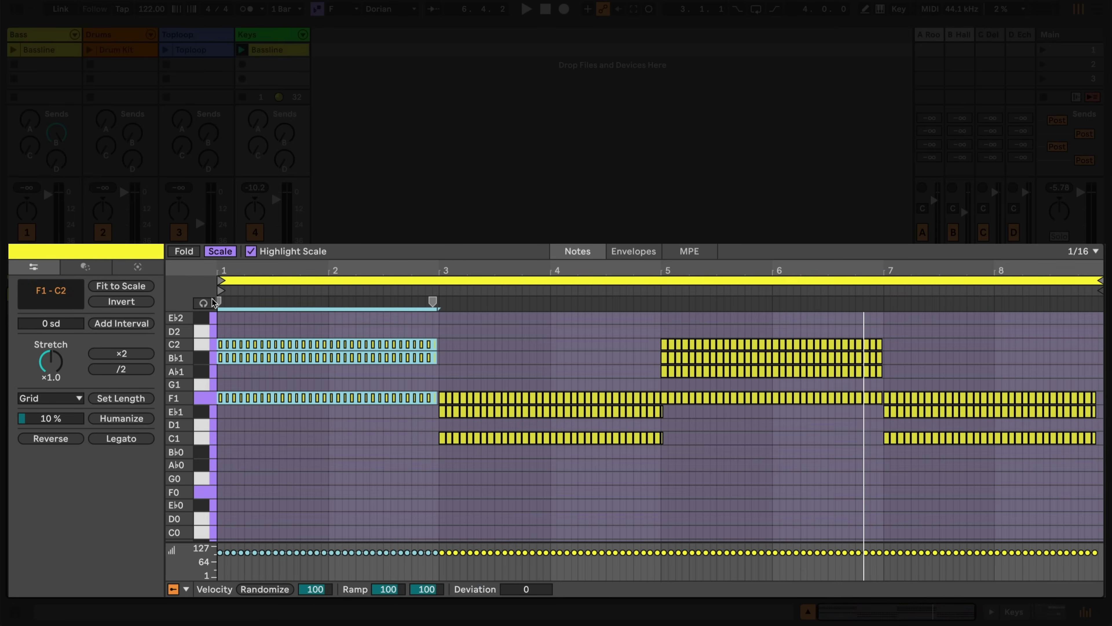
click(262, 589)
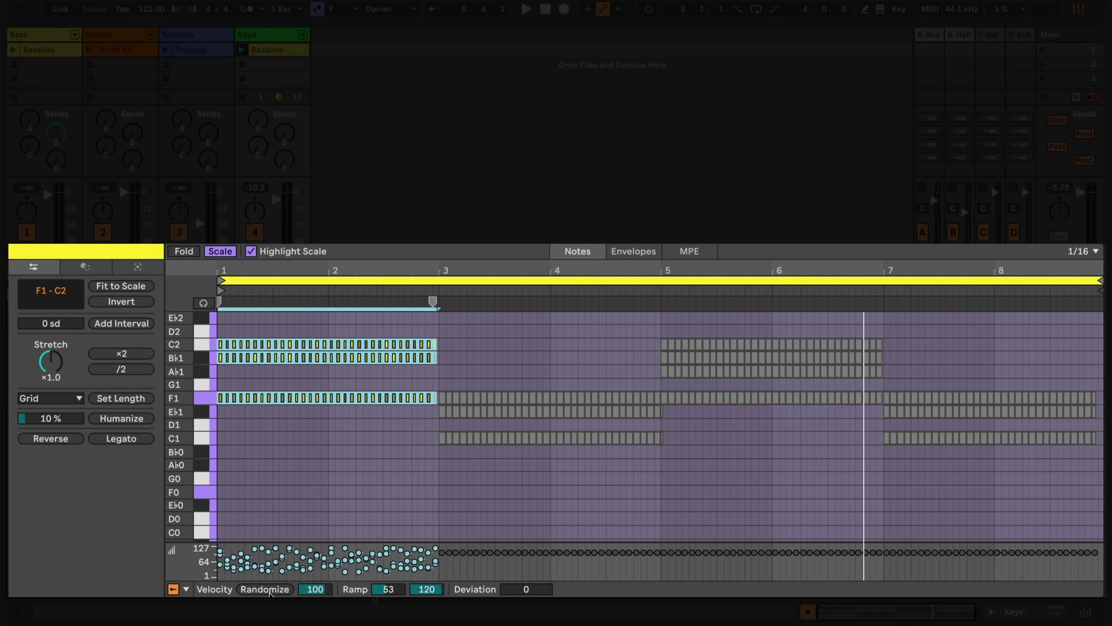
drag(325, 591, 325, 614)
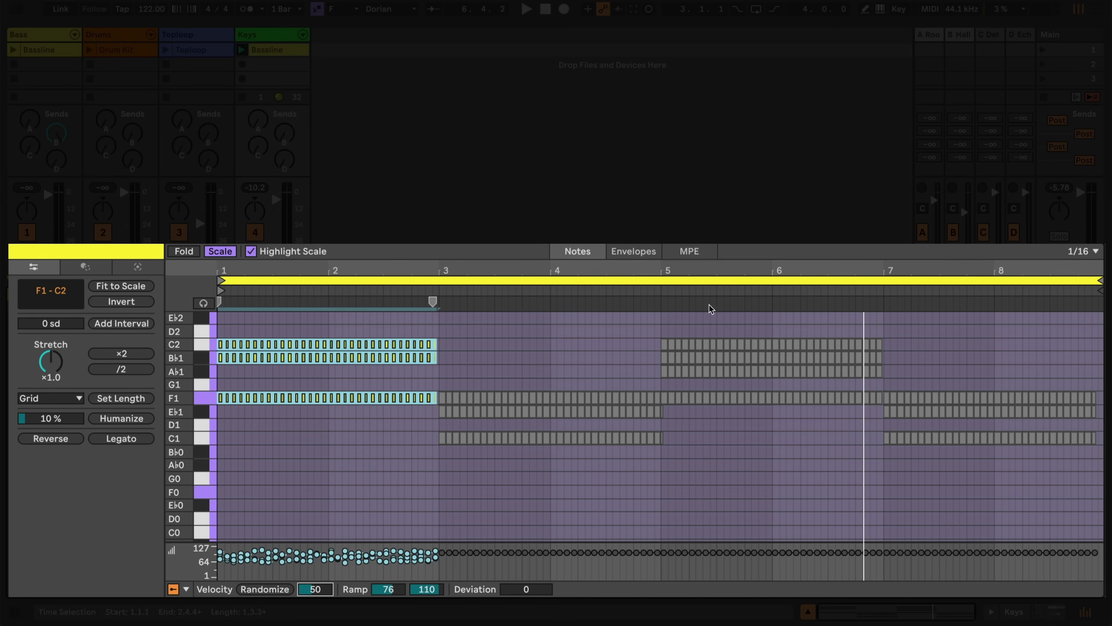
Randomize the bars 5–7 note velocities with a larger randomization amount
drag(662, 321, 883, 451)
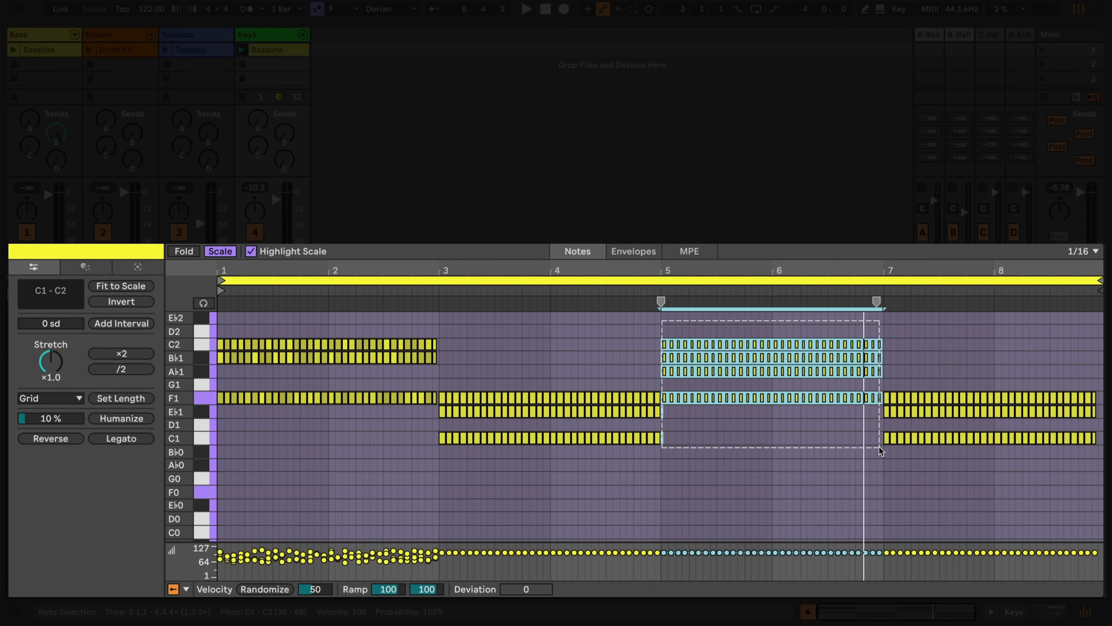
click(285, 591)
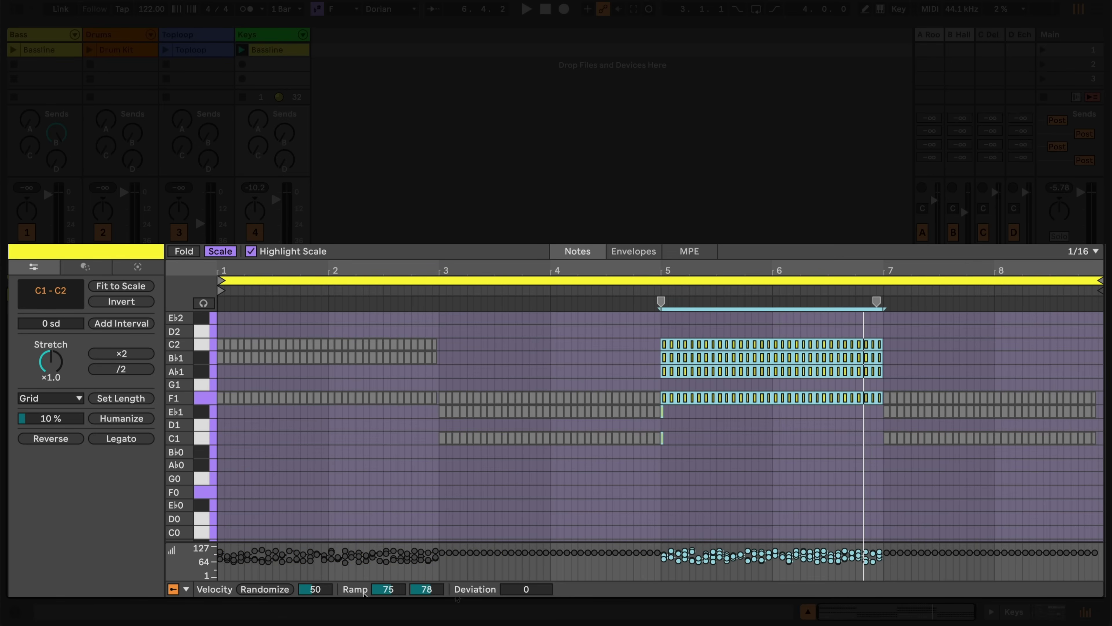
drag(319, 592, 319, 563)
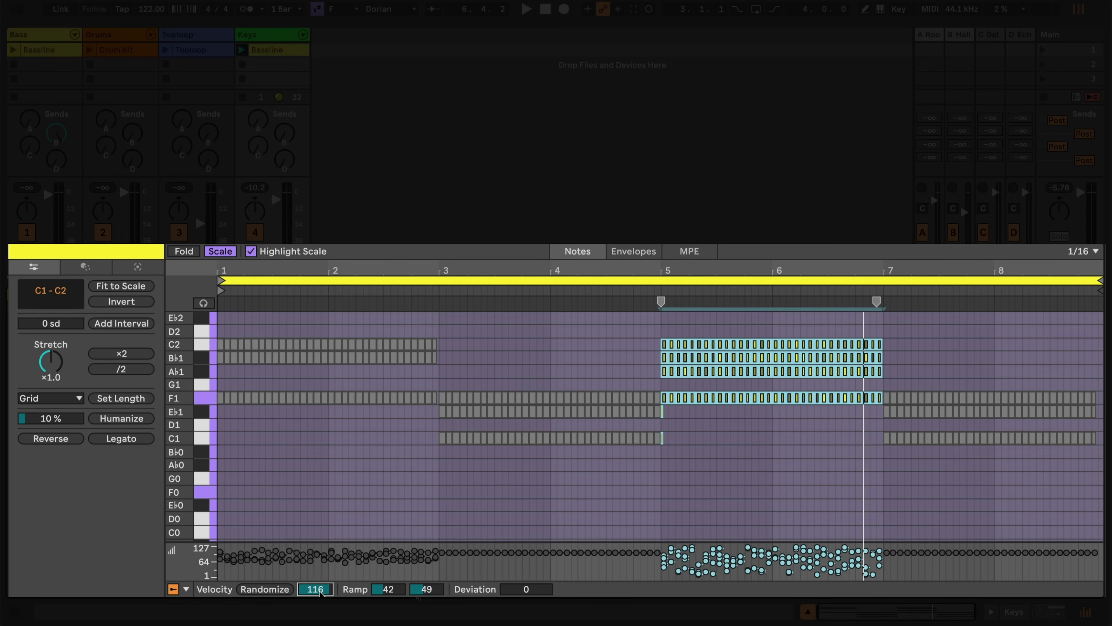
Ramp bars 3–5 velocities up from 14, fade the bar 7 chord down to 3, then play
drag(440, 370, 656, 479)
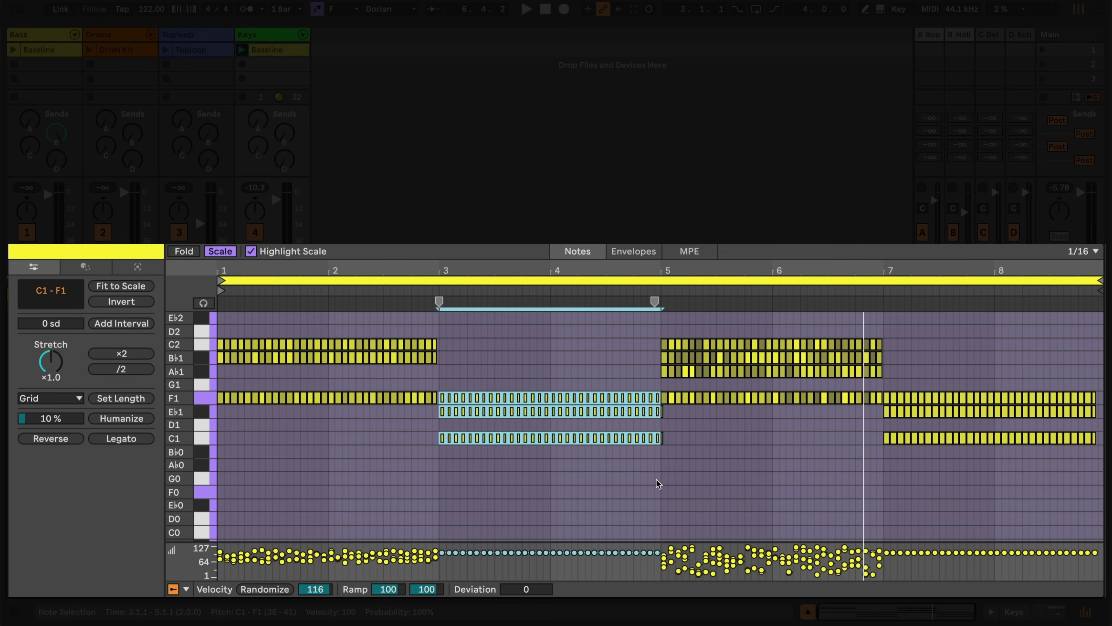
drag(388, 589, 388, 622)
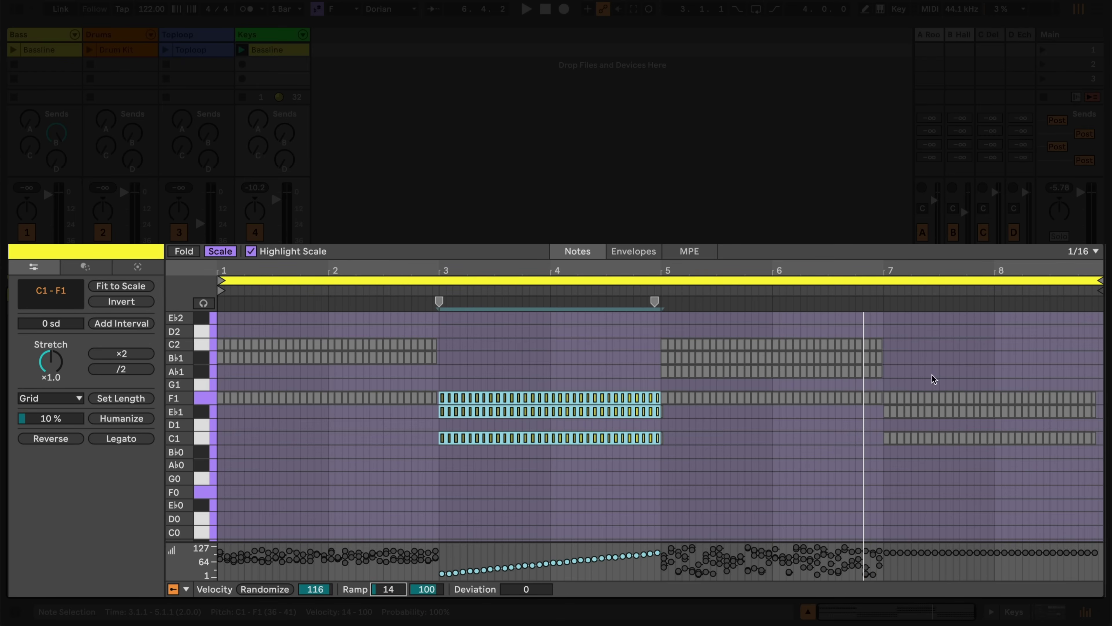
drag(889, 358, 1104, 482)
drag(427, 589, 427, 624)
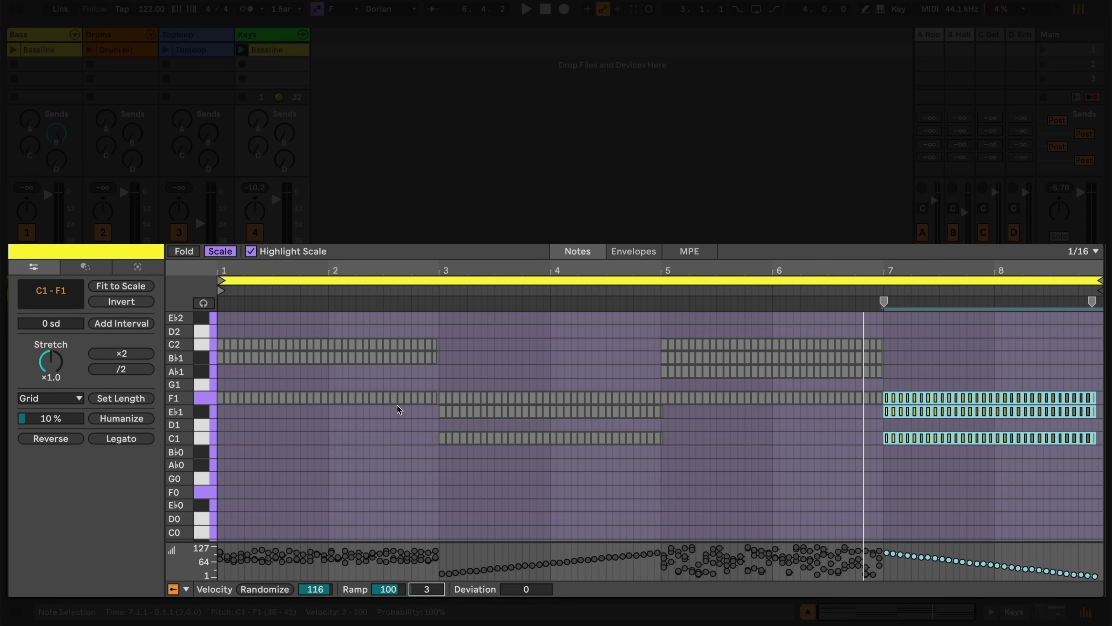
click(222, 414)
key(space)
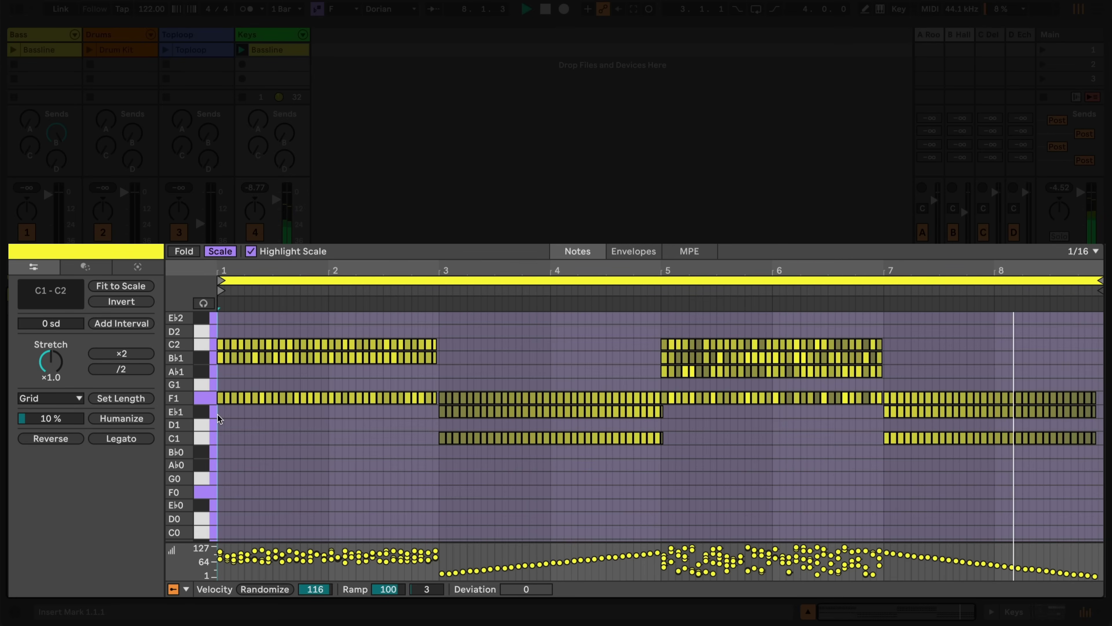
Set the first four 1/16 chord steps of bar 1 to velocity 120
drag(311, 427, 206, 325)
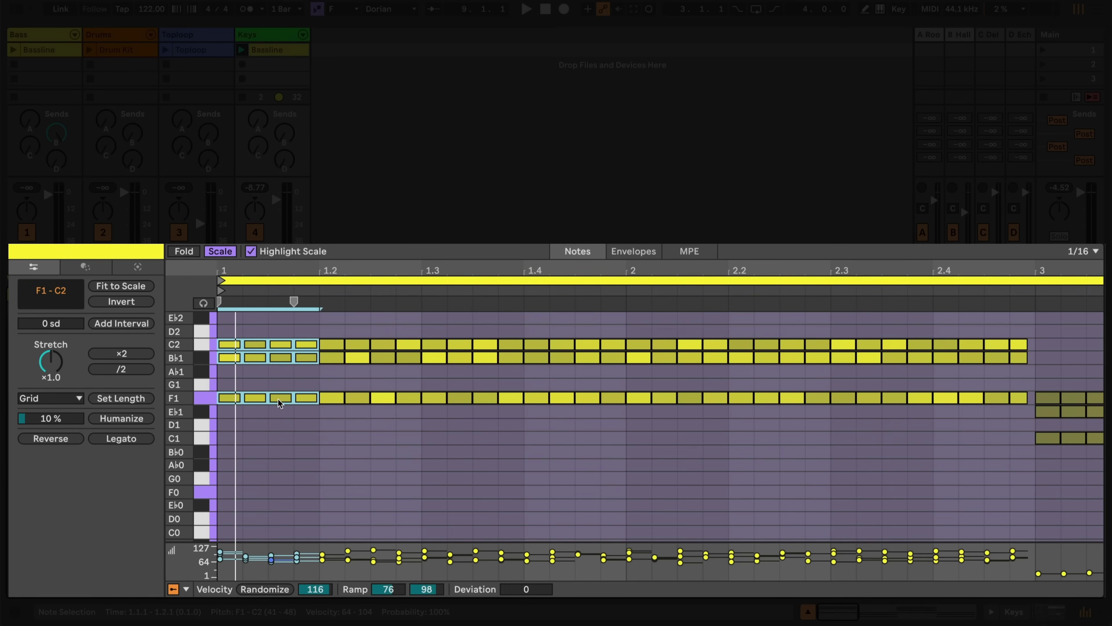
drag(278, 398, 279, 398)
drag(278, 398, 277, 398)
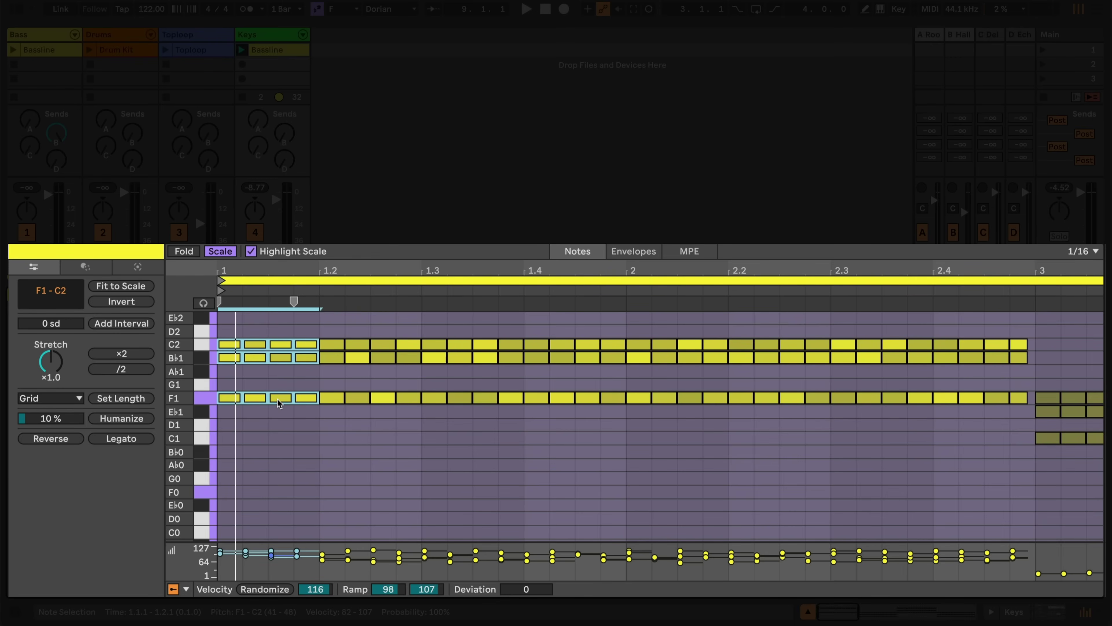
text(120)
key(Return)
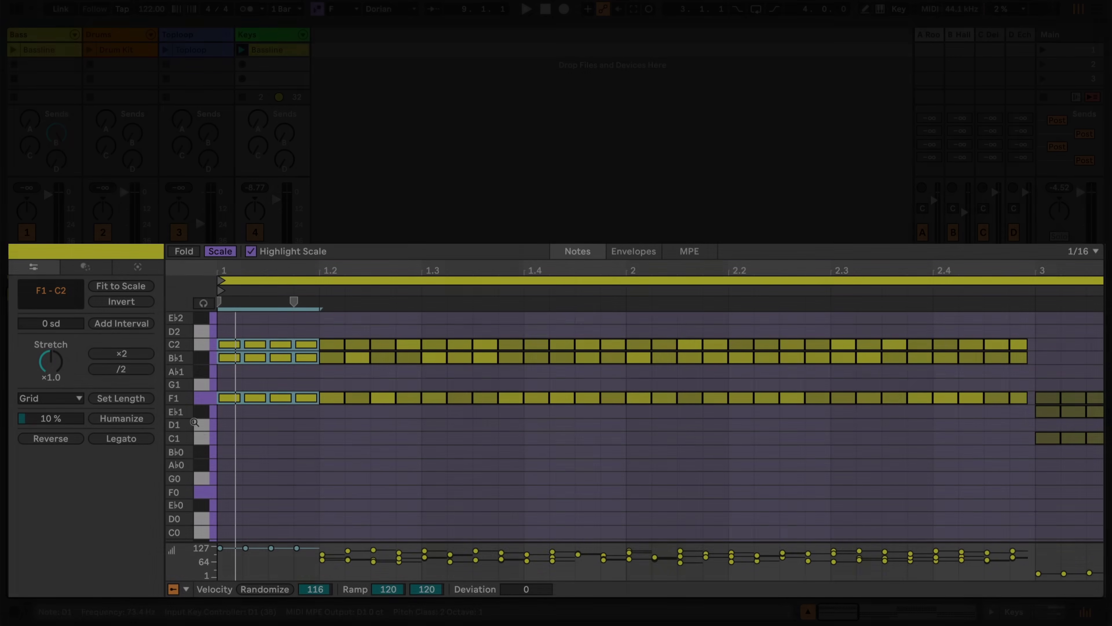
In Draw Mode, paint a 1/16 melody between D2 and A♭3 from beat 1.3 to 2.2
drag(194, 422, 178, 414)
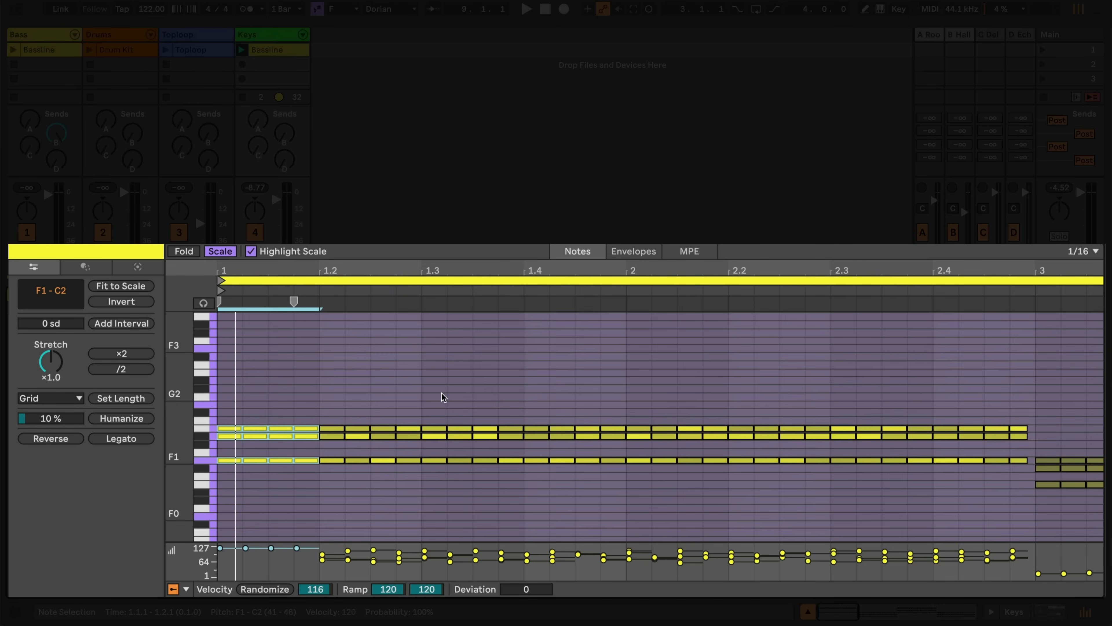
key(b)
key(b)
key(b)
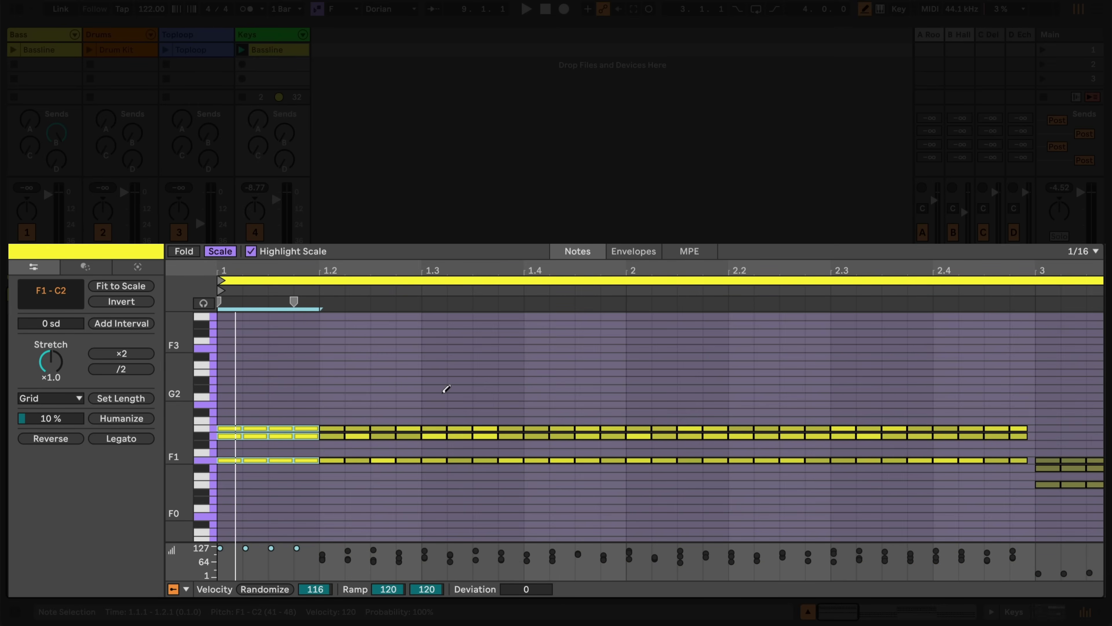
key(b)
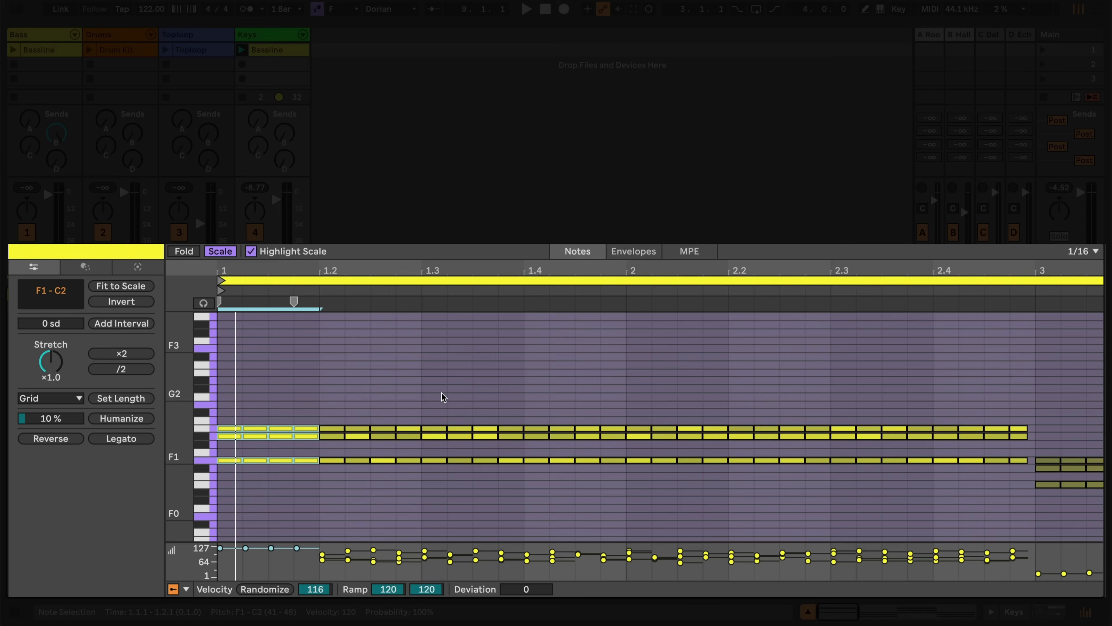
key(b)
mouse_move(441, 394)
mouse_down()
mouse_move(649, 382)
mouse_move(722, 343)
mouse_move(751, 352)
mouse_up()
key(b)
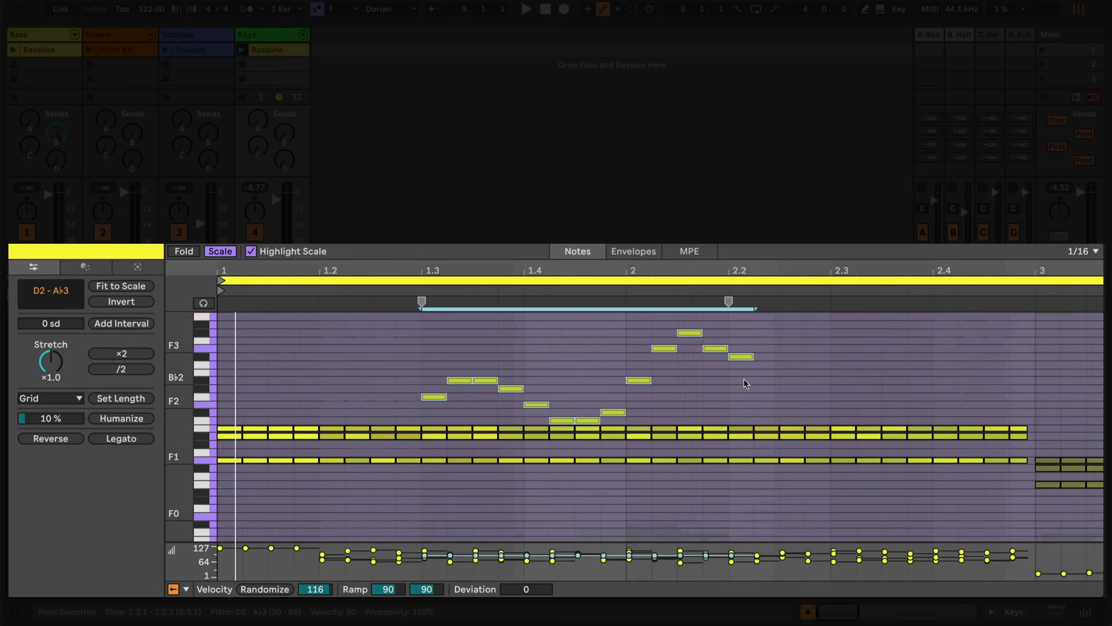
Turn on the Computer MIDI Keyboard and fold the piano roll to only the used pitch rows
key(z)
key(x)
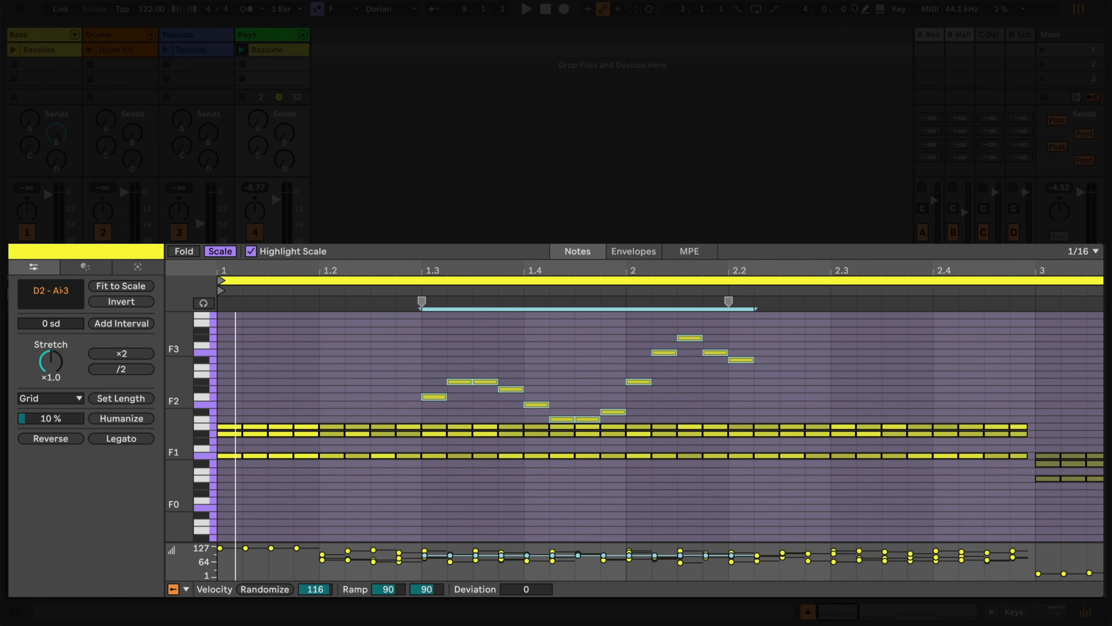
click(880, 9)
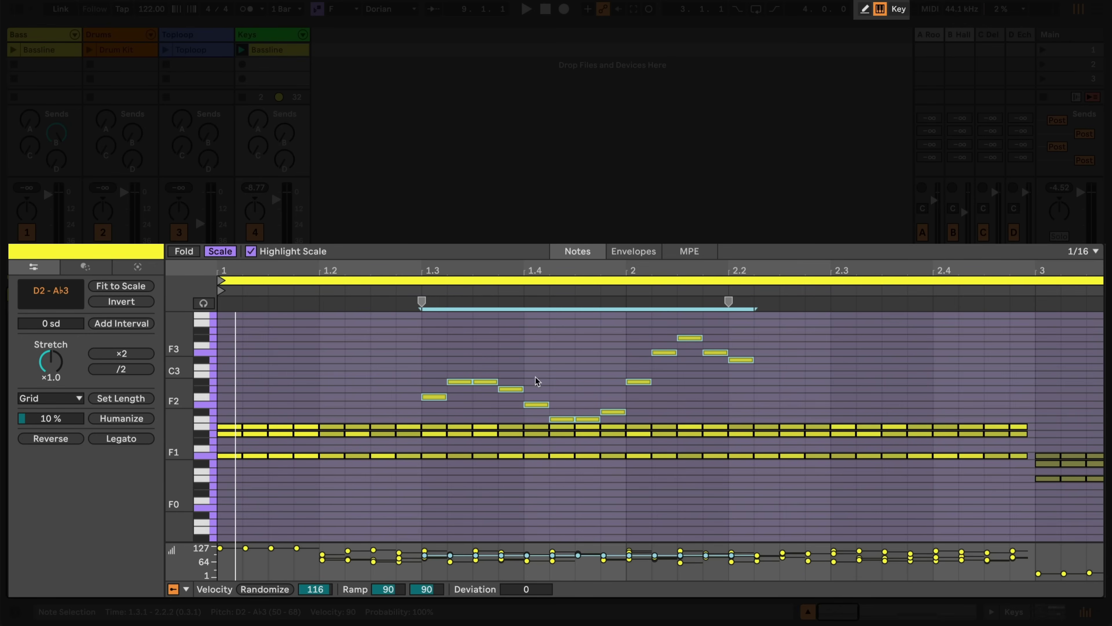
scroll(533, 358, up, 5)
key(f)
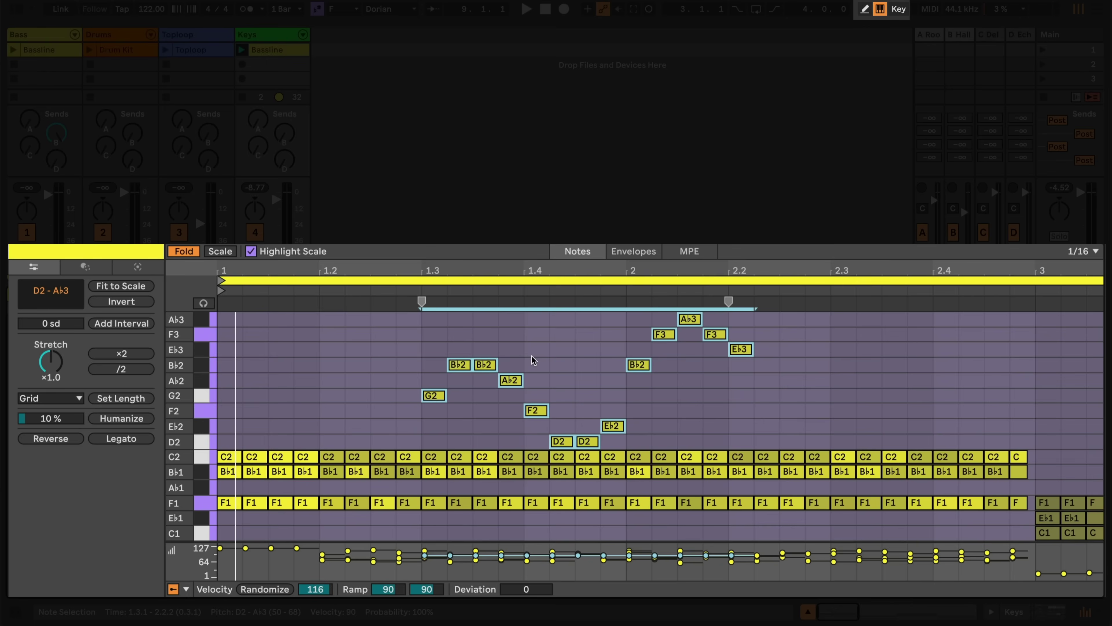
key(f)
key(f)
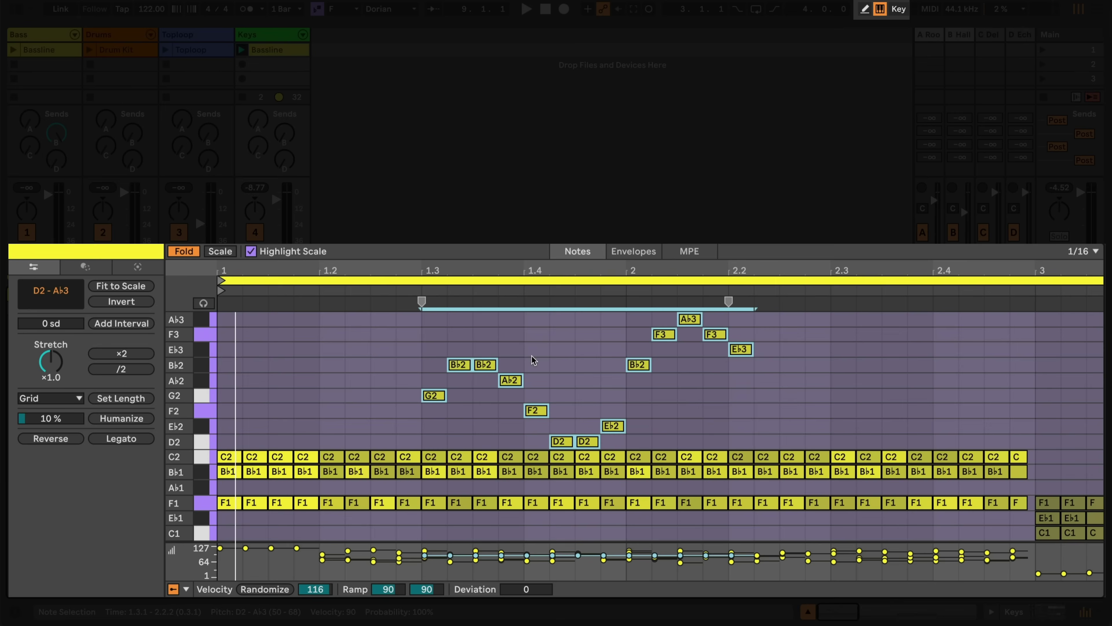